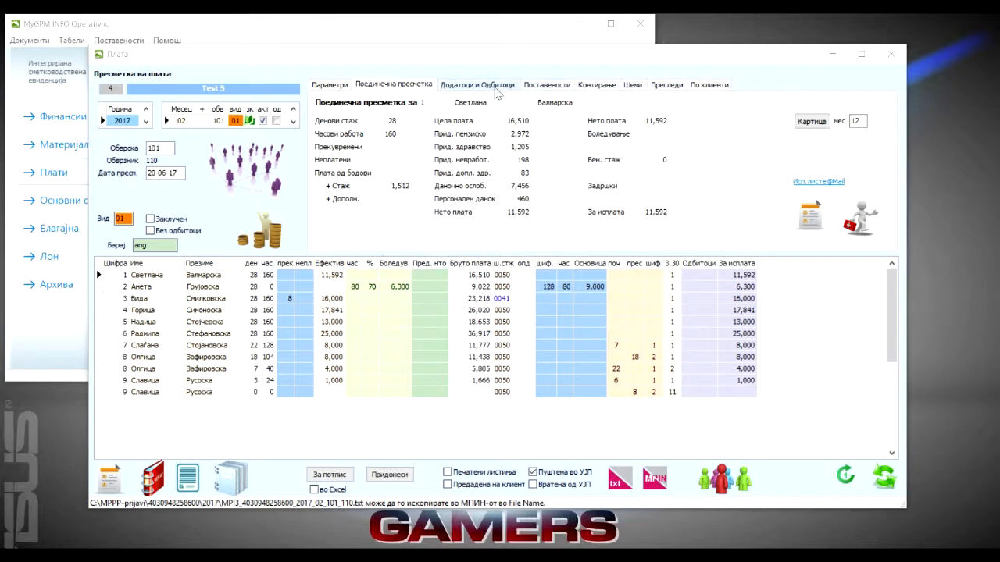
# Open the credits and net deductions form and create deduction number 1 with the description "Sudska zabrana"
pyautogui.click(493, 86)
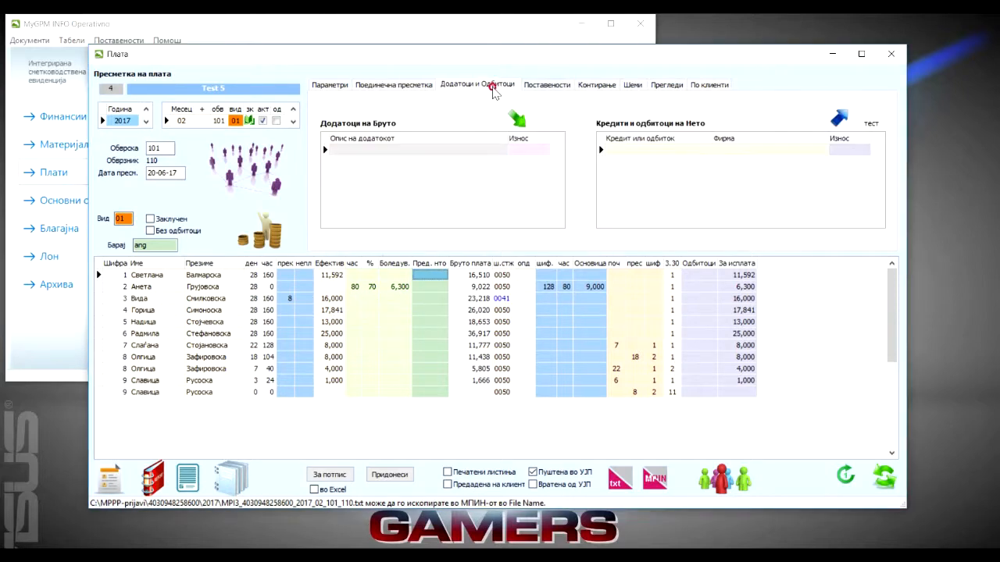
pyautogui.click(840, 121)
pyautogui.moveTo(423, 88); pyautogui.dragTo(415, 68)
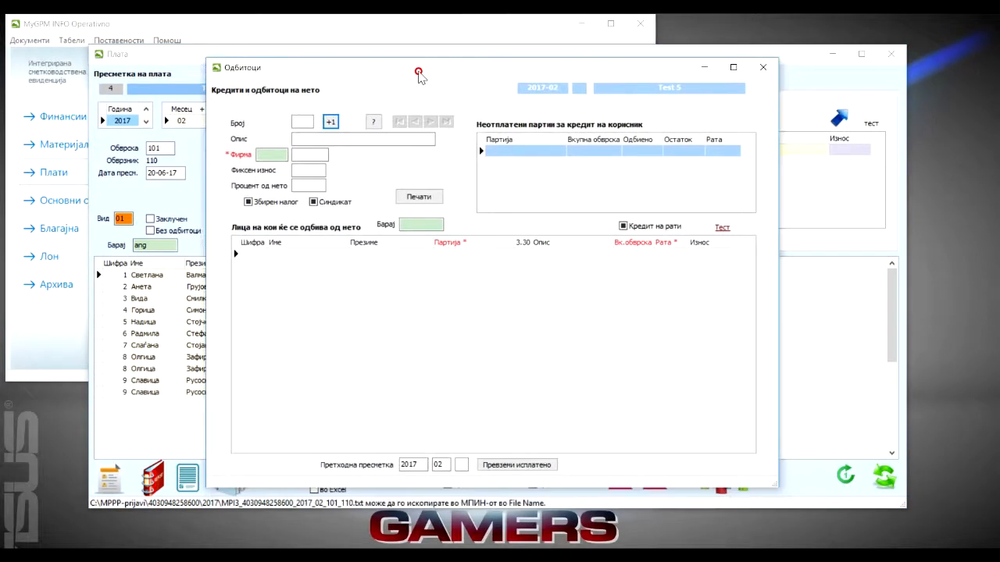
pyautogui.click(374, 122)
pyautogui.click(440, 106)
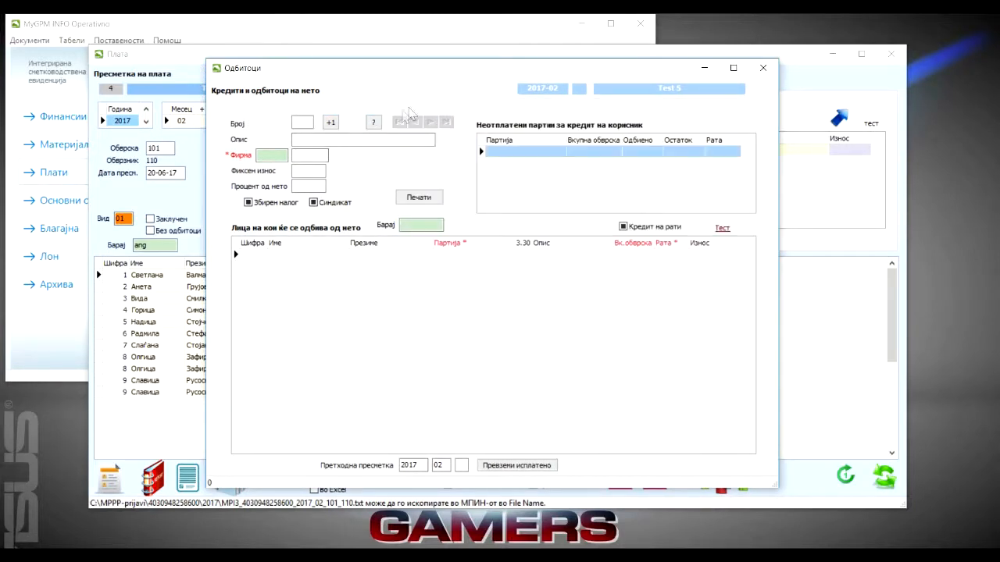
pyautogui.click(329, 123)
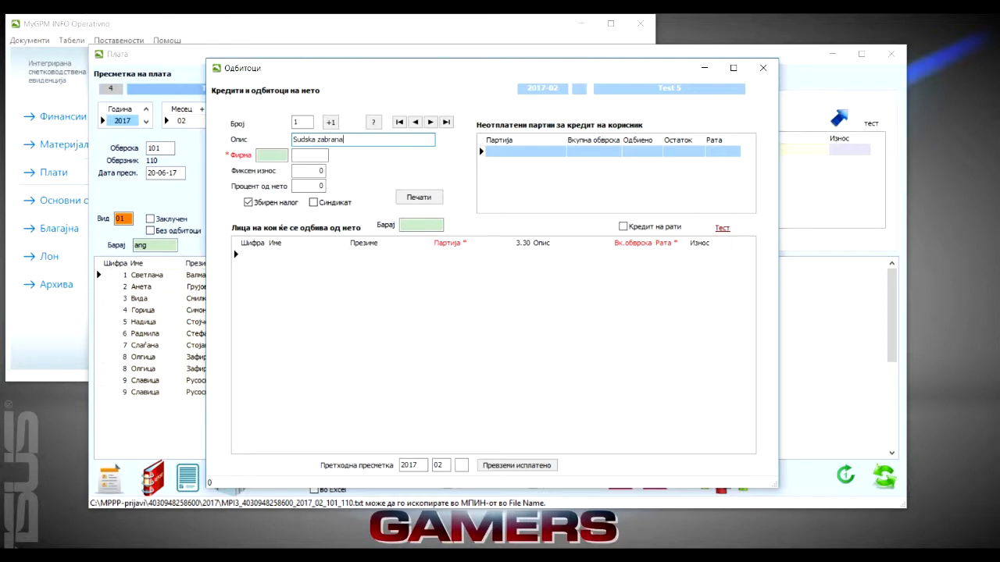
pyautogui.hotkey('shift', 'Tab')
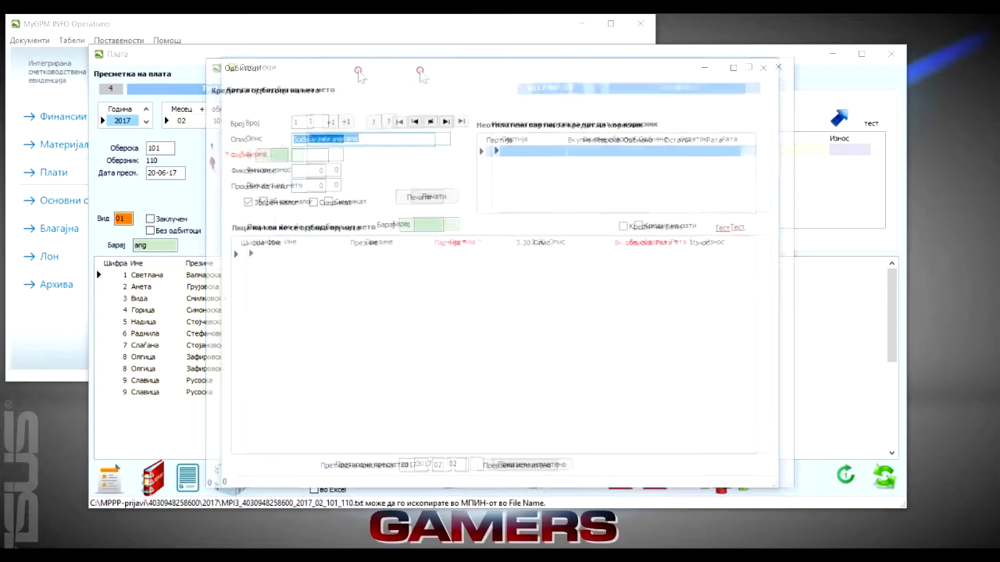
pyautogui.moveTo(420, 73); pyautogui.dragTo(330, 67)
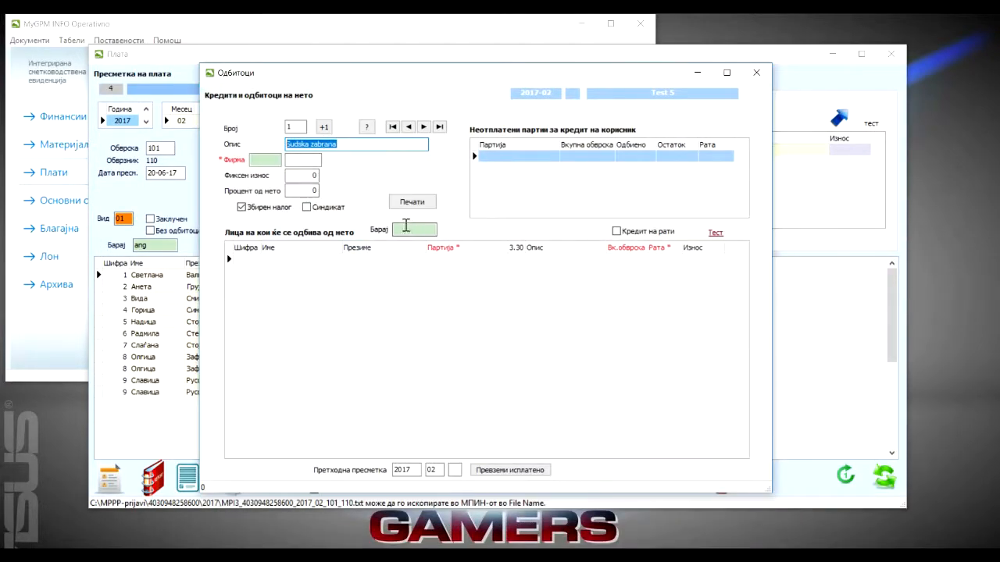
# Add the employees with codes 3, 4 and 5 to the Sudska zabrana deduction
pyautogui.click(261, 264)
pyautogui.write('3')
pyautogui.press('Return')
pyautogui.write('4')
pyautogui.press('Return')
pyautogui.write('5')
pyautogui.click(262, 270)
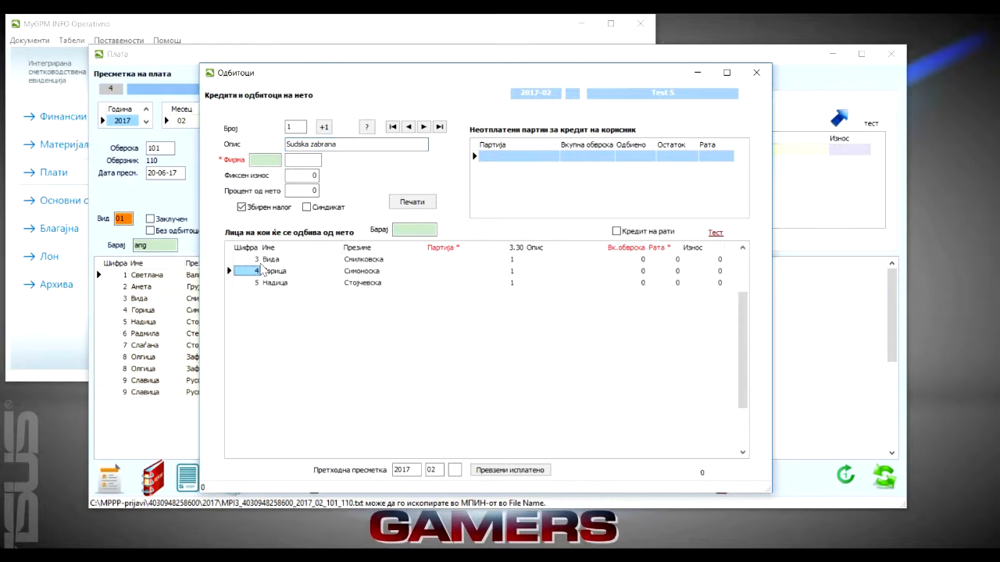
# Set the deduction amounts to 1,200 for employee 3, 2,200 for employee 4 and 3,200 for employee 5, and close the form
pyautogui.click(705, 259)
pyautogui.write('1,2')
pyautogui.write('00')
pyautogui.click(723, 268)
pyautogui.write('2,200')
pyautogui.click(722, 283)
pyautogui.write('32')
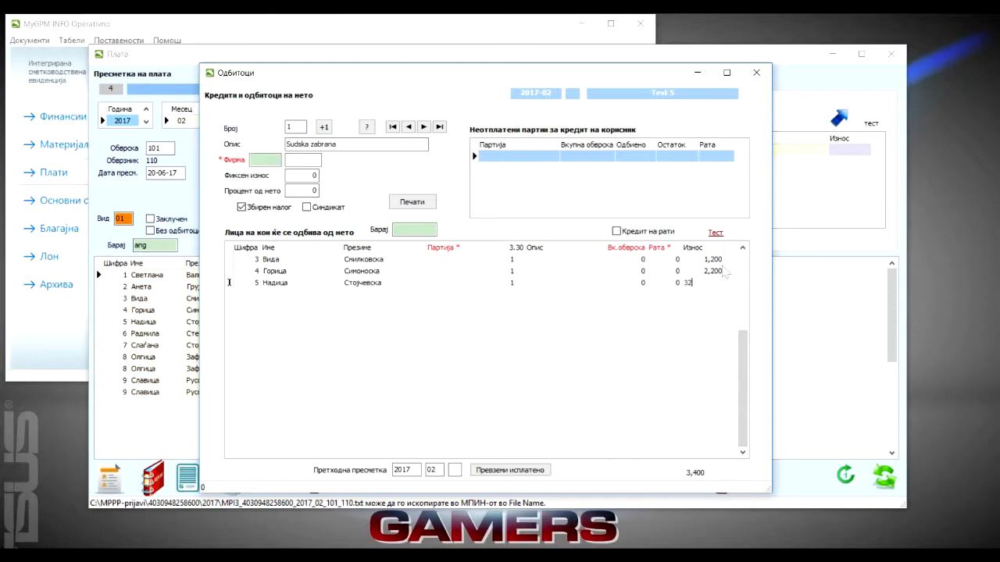
pyautogui.click(722, 271)
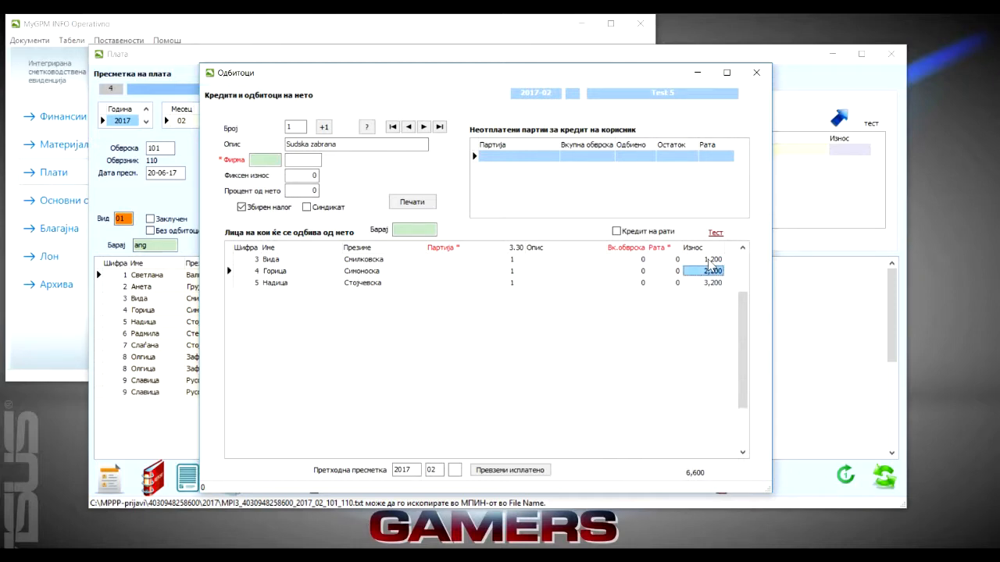
pyautogui.click(756, 73)
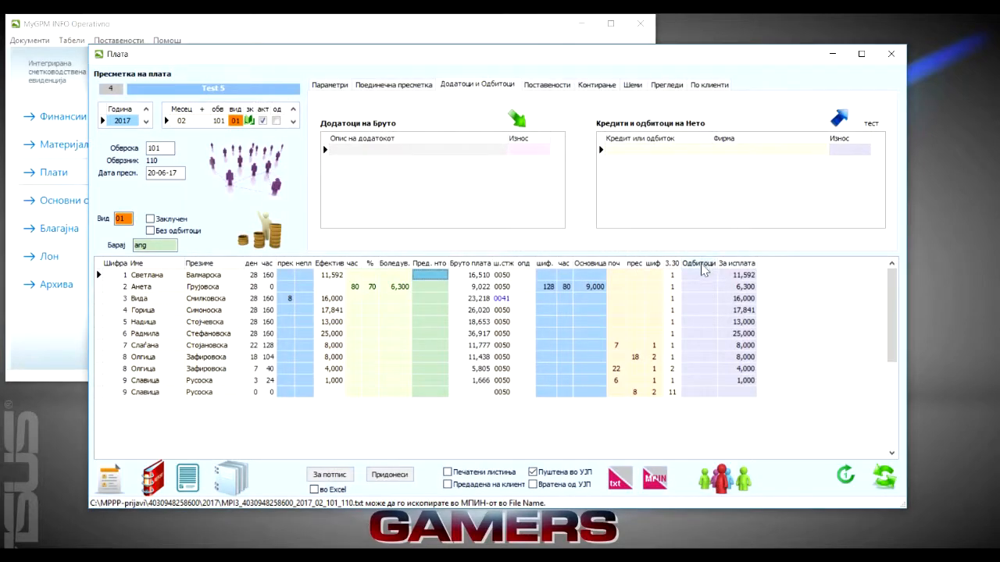
# Refresh the entire payroll calculation and check the deductions listed for employees 3 and 4
pyautogui.click(886, 478)
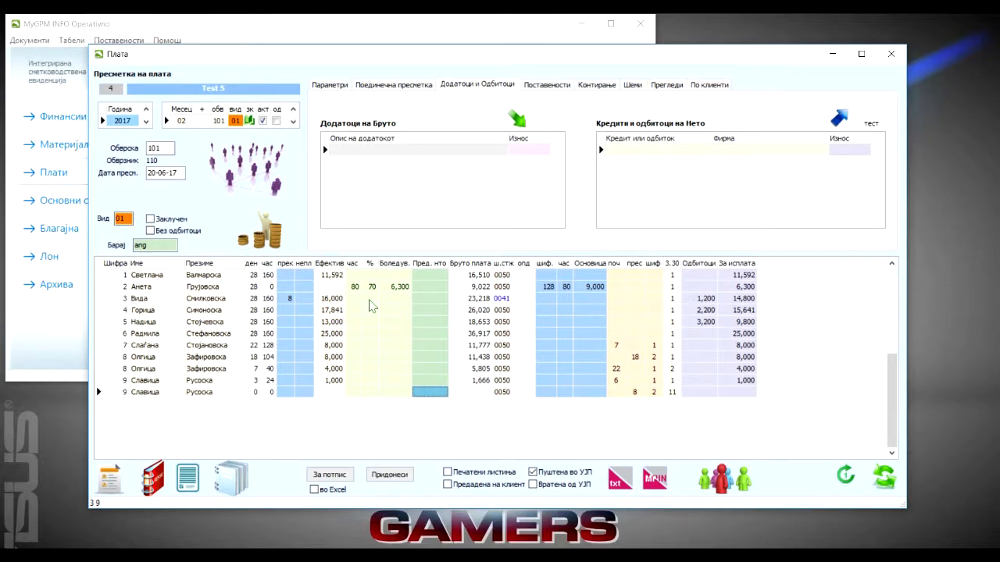
pyautogui.click(335, 299)
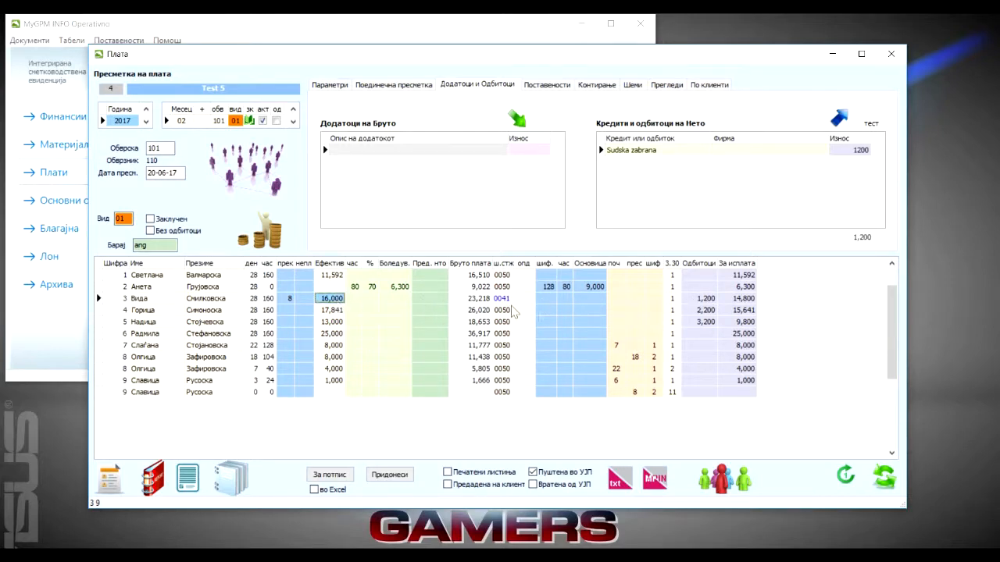
pyautogui.click(709, 299)
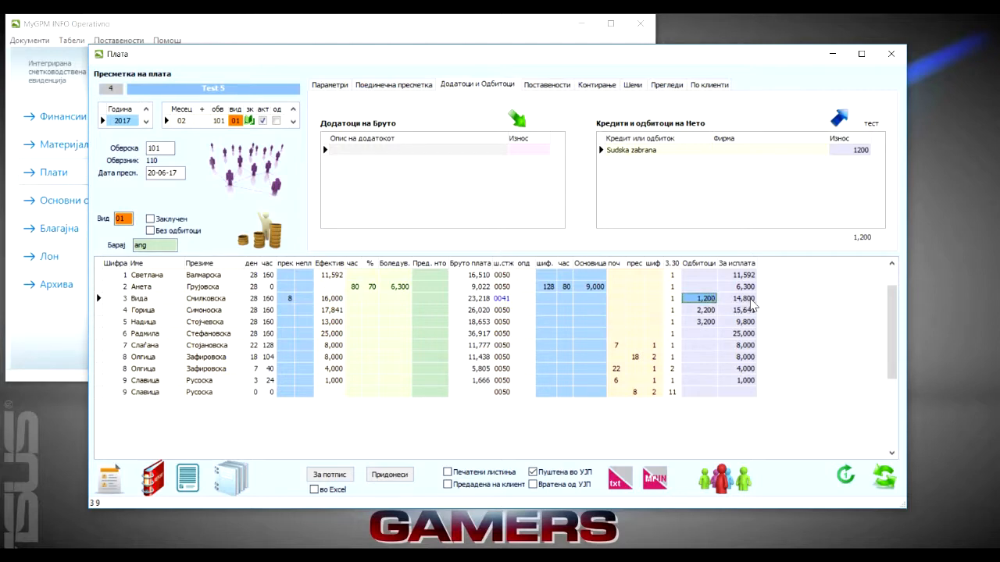
pyautogui.click(705, 310)
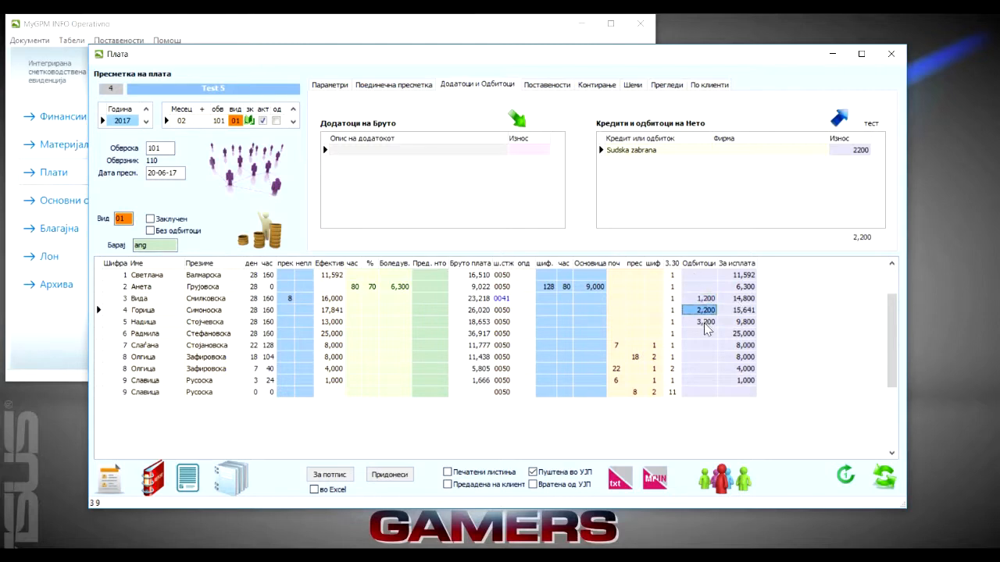
pyautogui.click(703, 299)
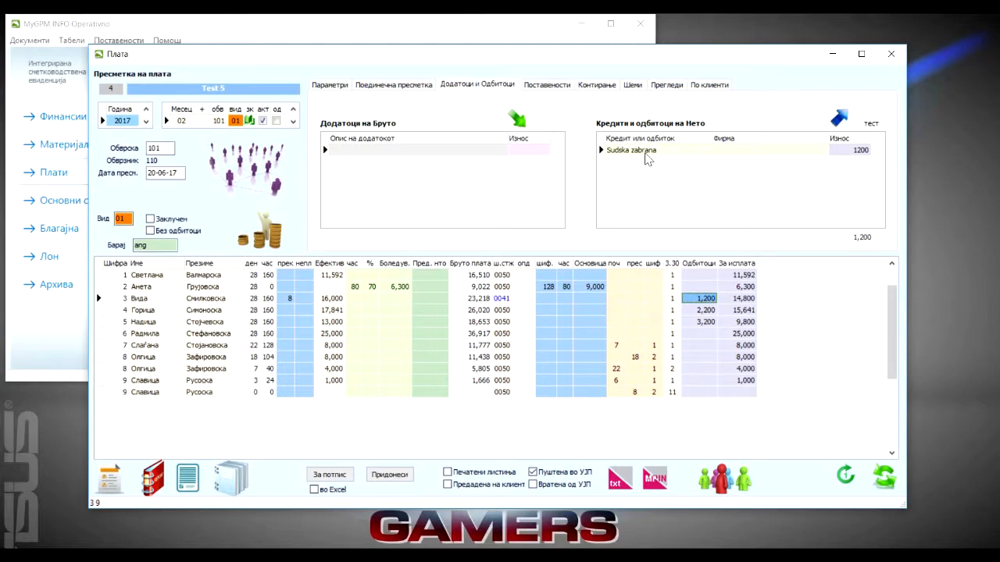
# Reopen the Sudska zabrana deduction and set employee 3's amount to 1,000
pyautogui.doubleClick(642, 150)
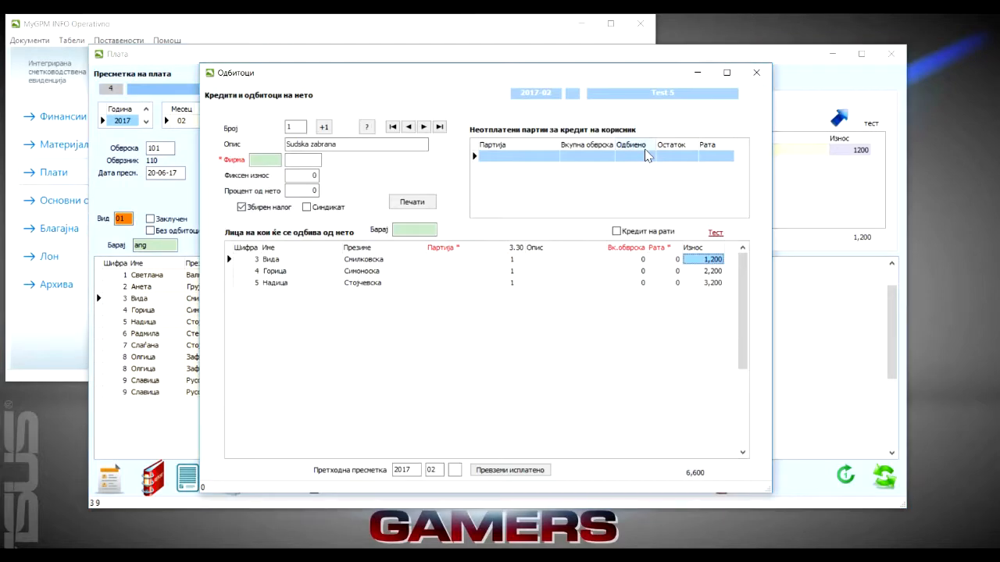
pyautogui.click(698, 260)
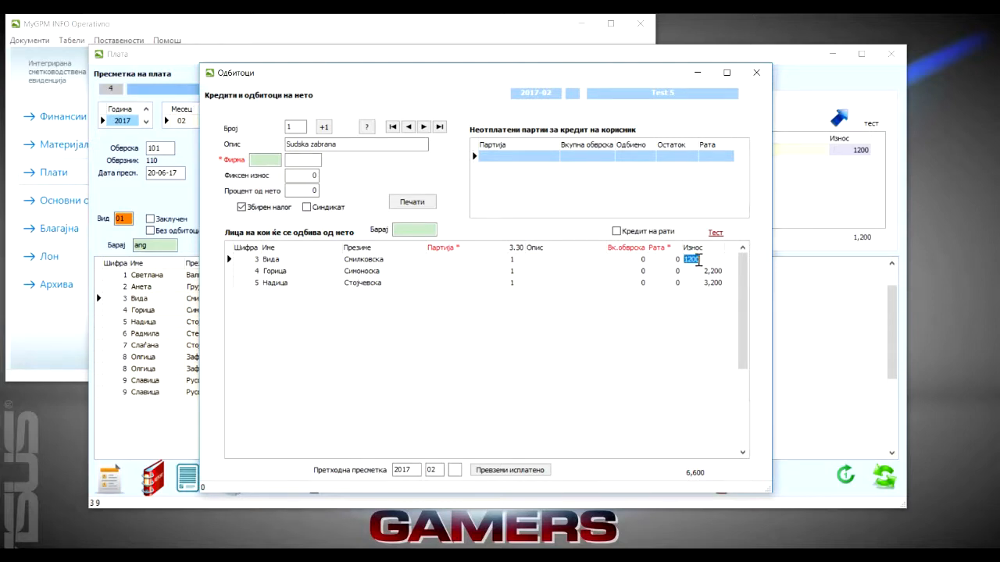
pyautogui.click(692, 259)
pyautogui.click(707, 283)
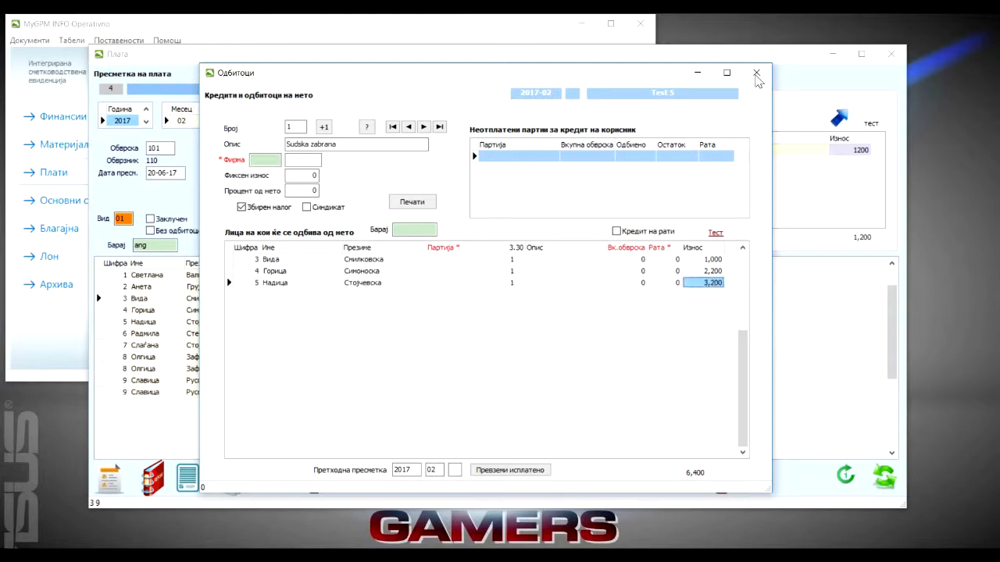
pyautogui.click(756, 73)
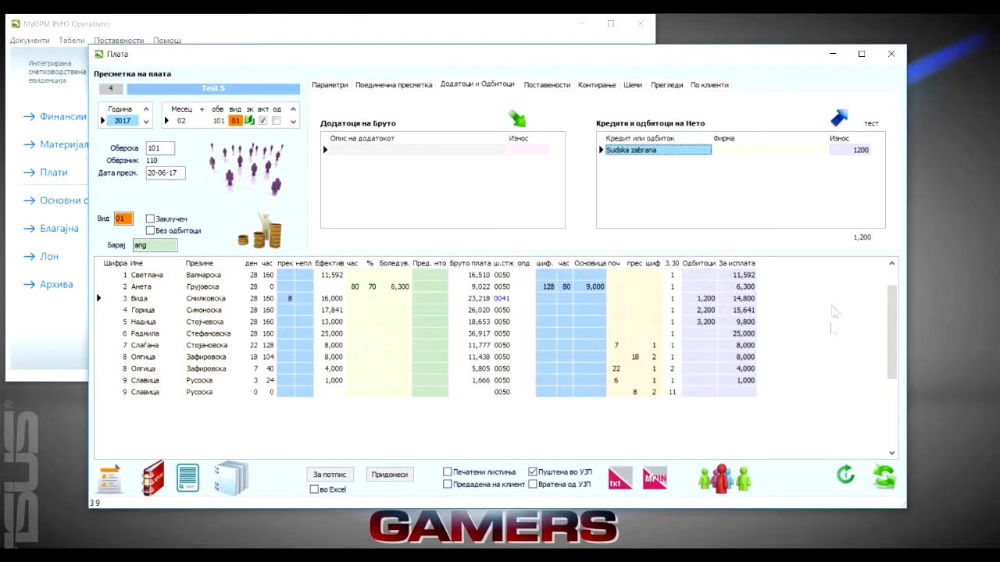
# Refresh employee 3's payroll row and the entire calculation to apply the changed deduction
pyautogui.click(707, 299)
pyautogui.click(843, 474)
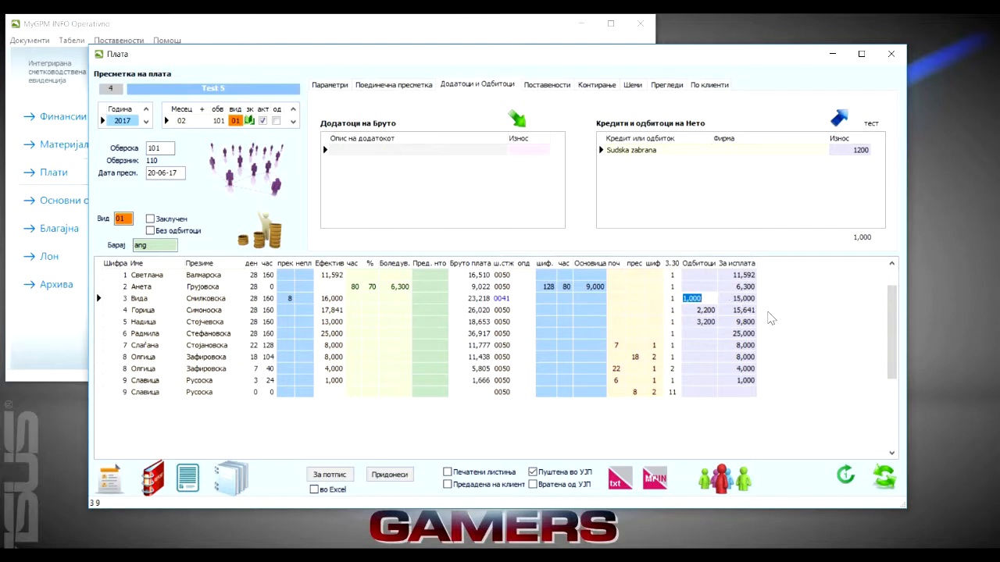
pyautogui.click(881, 485)
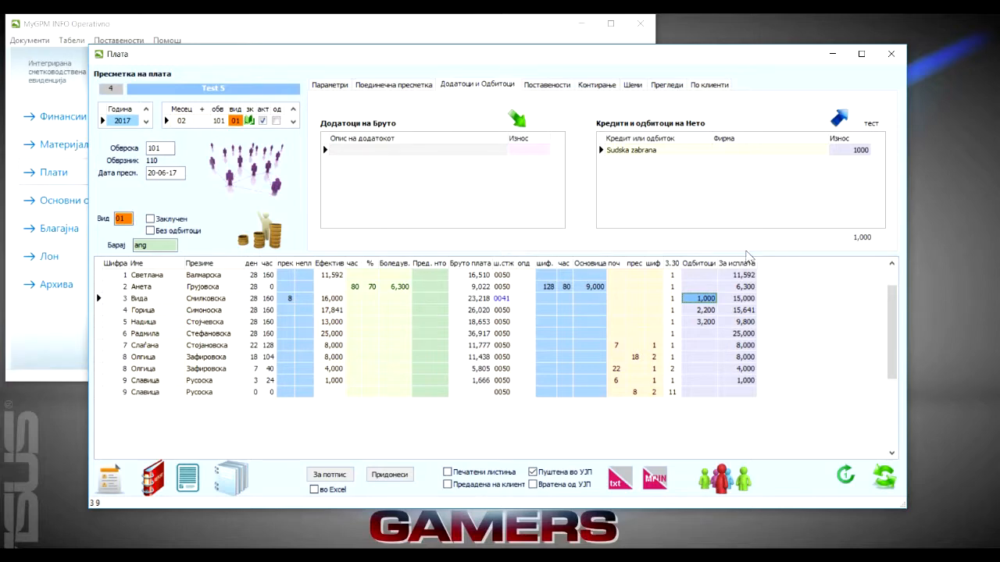
# Create deduction number 2 with the description "Osiguruvawe" and a fixed amount of 100, and close the deductions form
pyautogui.click(842, 122)
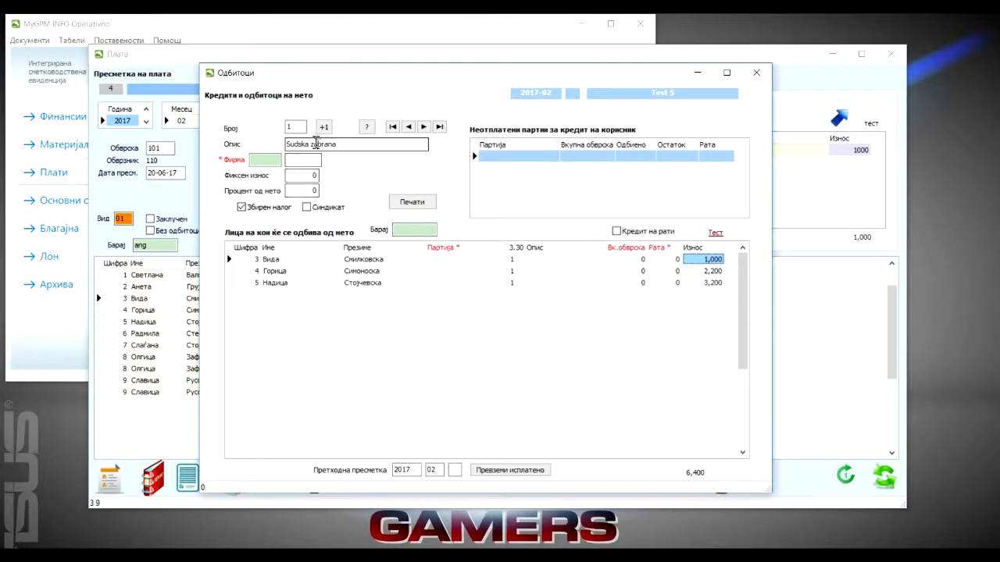
pyautogui.click(324, 128)
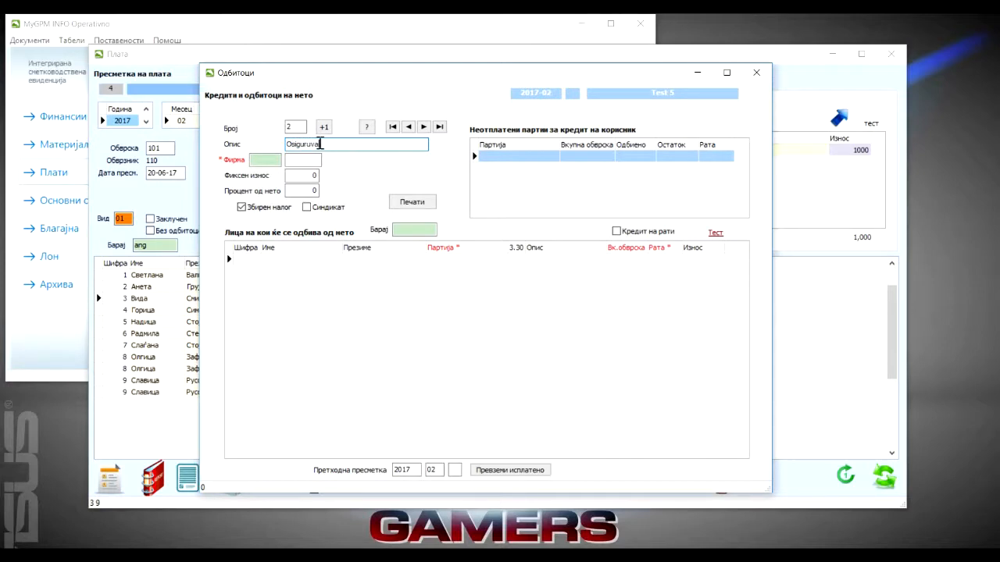
pyautogui.click(245, 258)
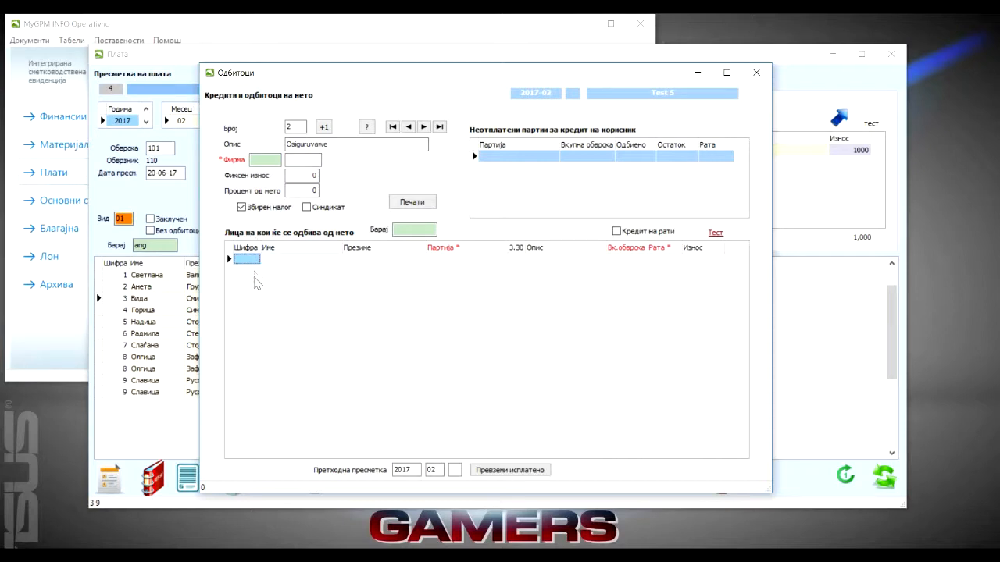
pyautogui.click(307, 176)
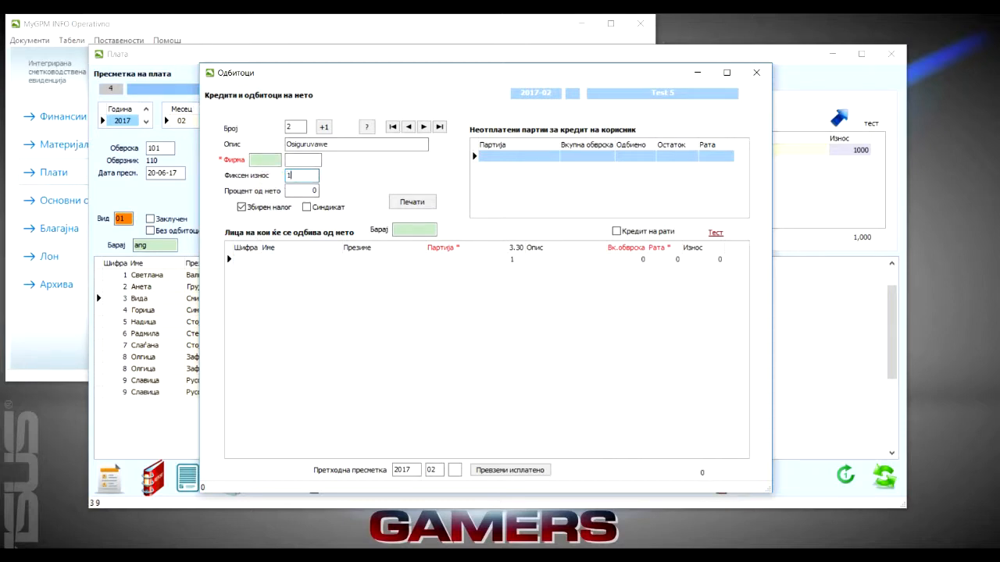
pyautogui.click(296, 191)
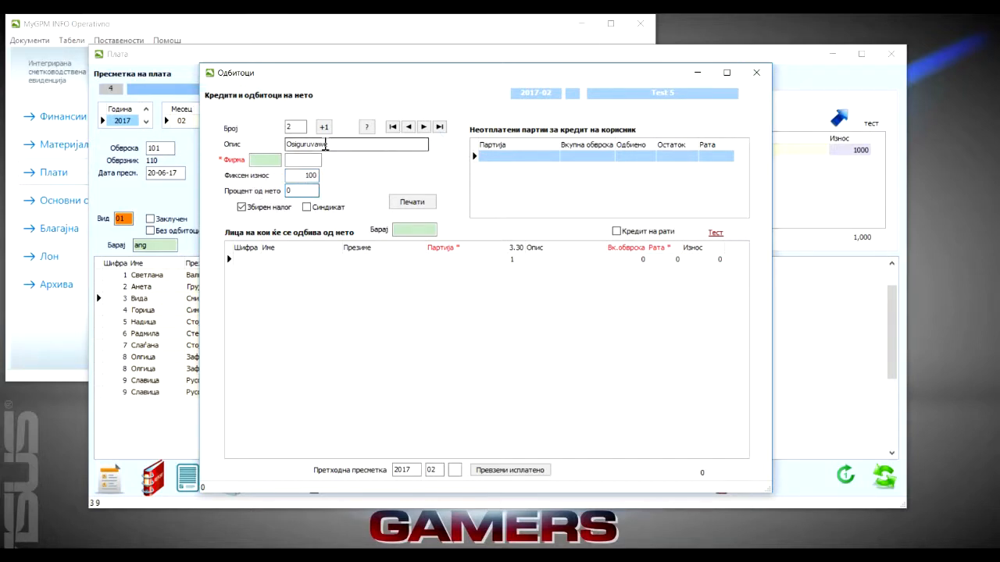
pyautogui.click(289, 128)
pyautogui.click(324, 145)
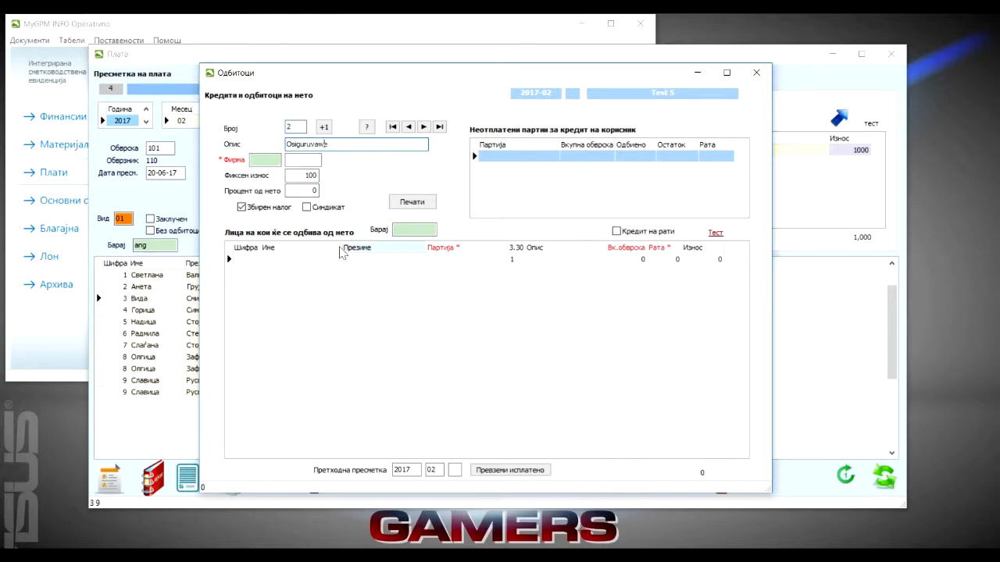
pyautogui.click(276, 176)
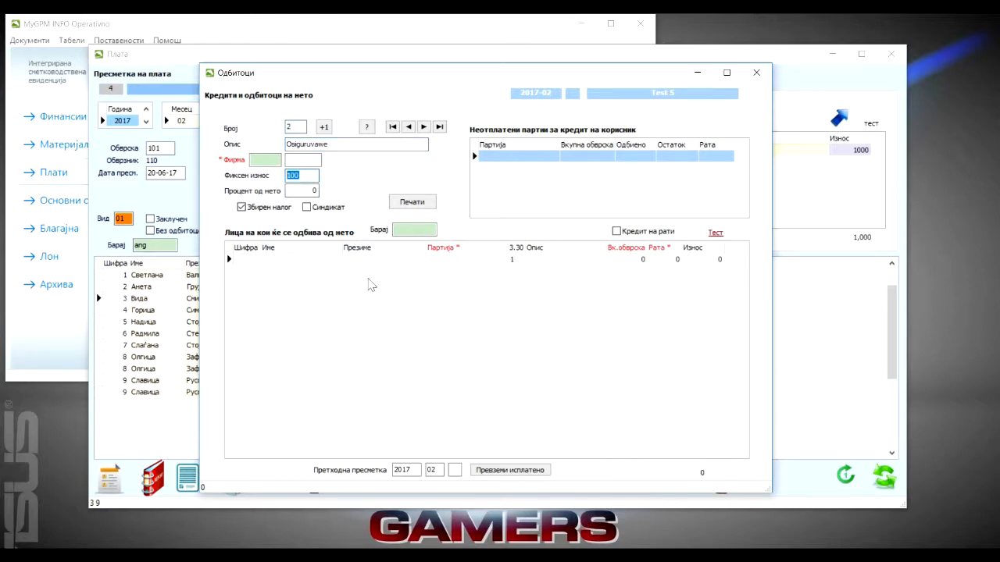
pyautogui.click(755, 72)
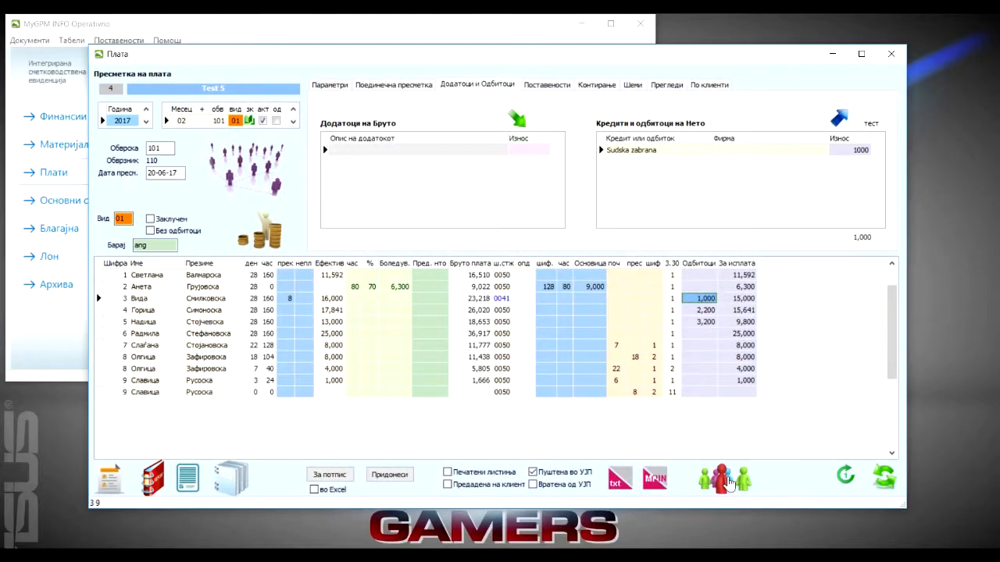
# In the employee list, assign deduction 2 in column к1 to employees 1 through 4, and refresh the entire payroll calculation
pyautogui.click(723, 478)
pyautogui.moveTo(416, 70); pyautogui.dragTo(462, 171)
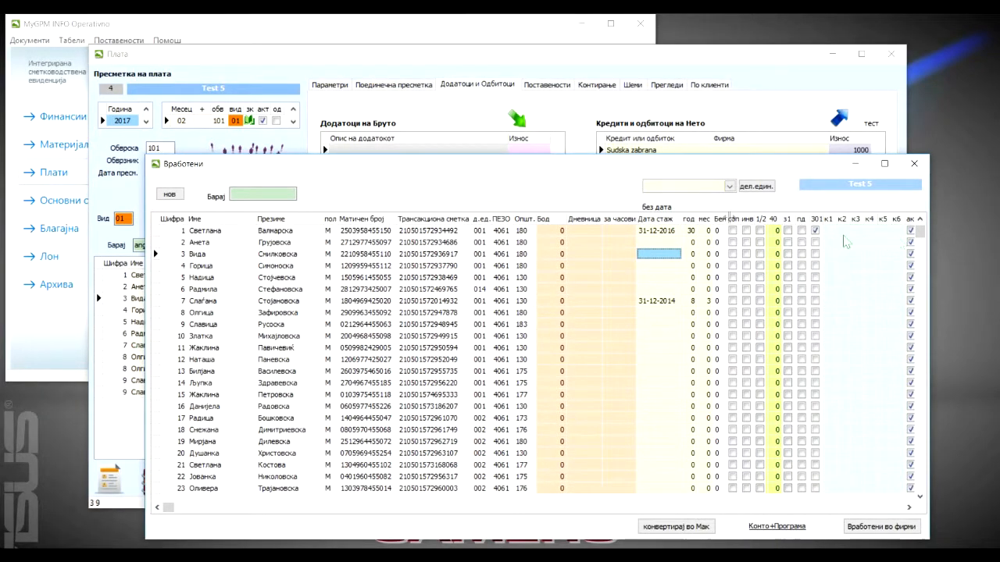
pyautogui.moveTo(634, 177); pyautogui.dragTo(692, 151)
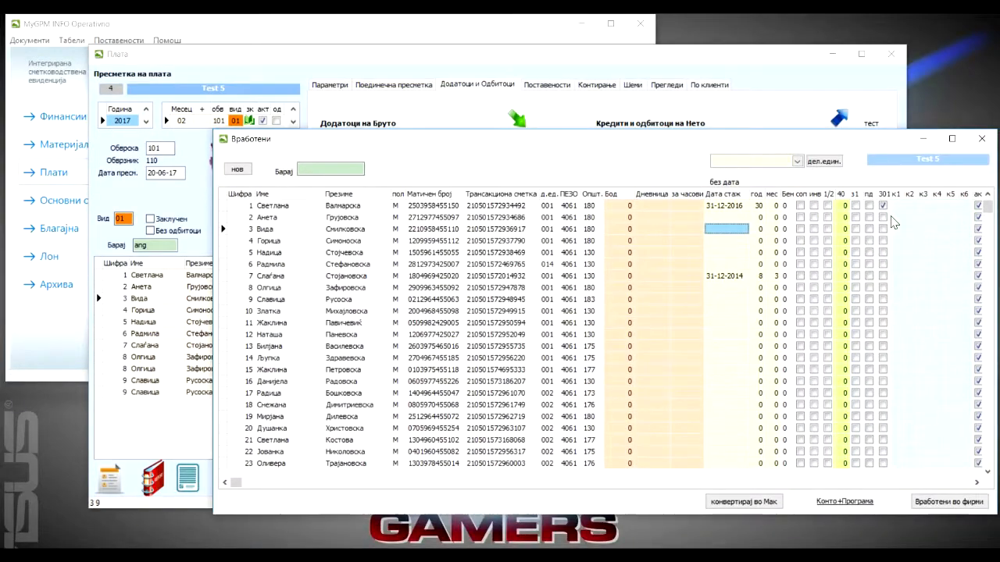
pyautogui.click(896, 206)
pyautogui.write('2')
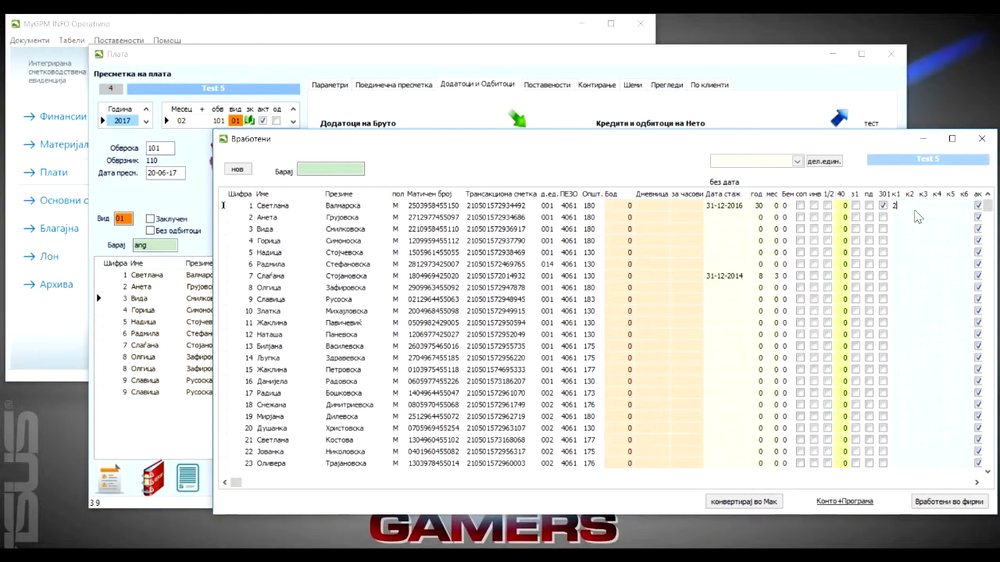
pyautogui.press('Return')
pyautogui.write('2')
pyautogui.press('Return')
pyautogui.write('2')
pyautogui.press('Return')
pyautogui.write('2')
pyautogui.press('Up')
pyautogui.click(897, 206)
pyautogui.click(898, 218)
pyautogui.click(898, 231)
pyautogui.press('Return')
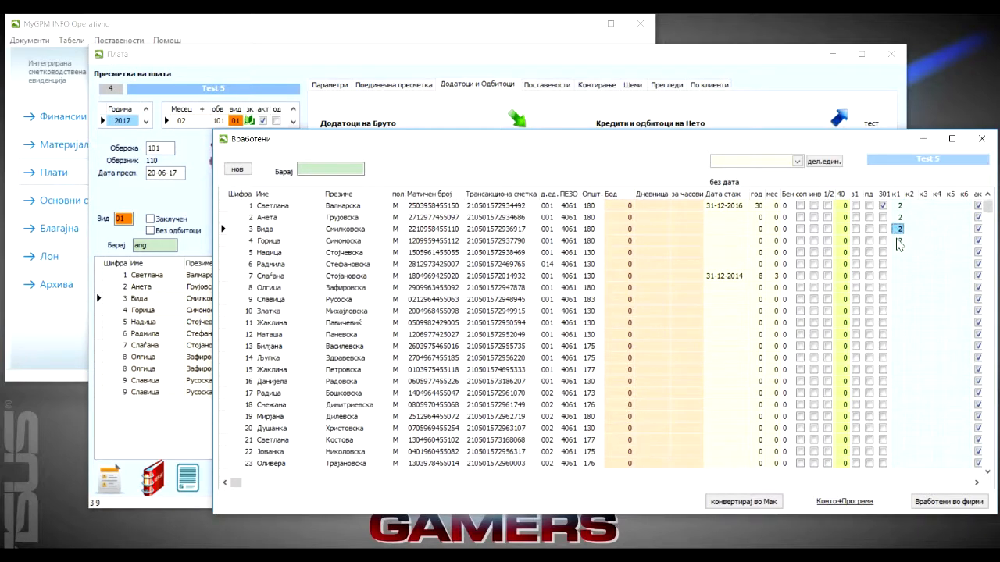
pyautogui.click(982, 138)
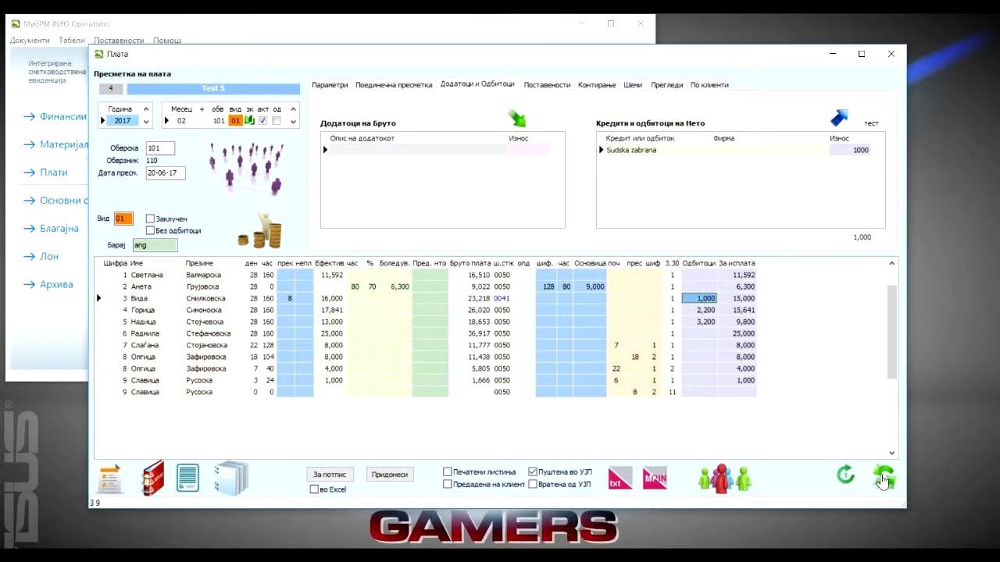
pyautogui.click(882, 480)
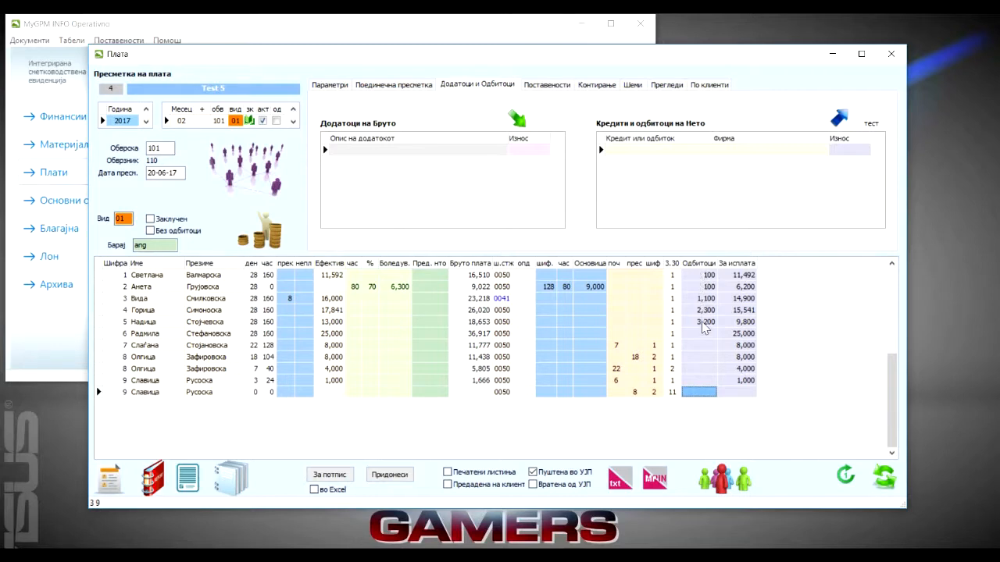
# Review employee 3's net deductions, inspecting the Sudska zabrana and Osiguruvawe entries in the deductions form
pyautogui.click(702, 275)
pyautogui.click(706, 299)
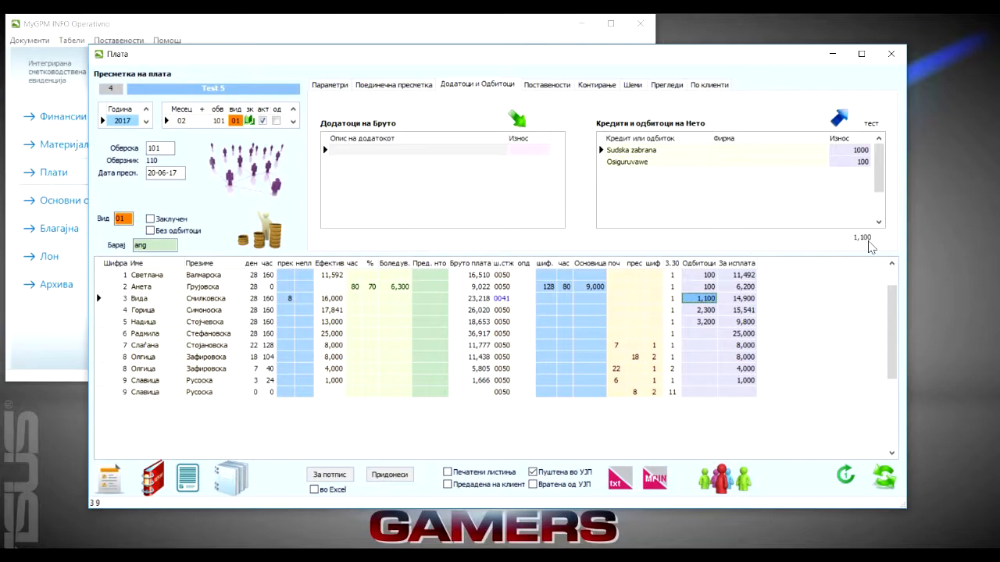
pyautogui.doubleClick(693, 152)
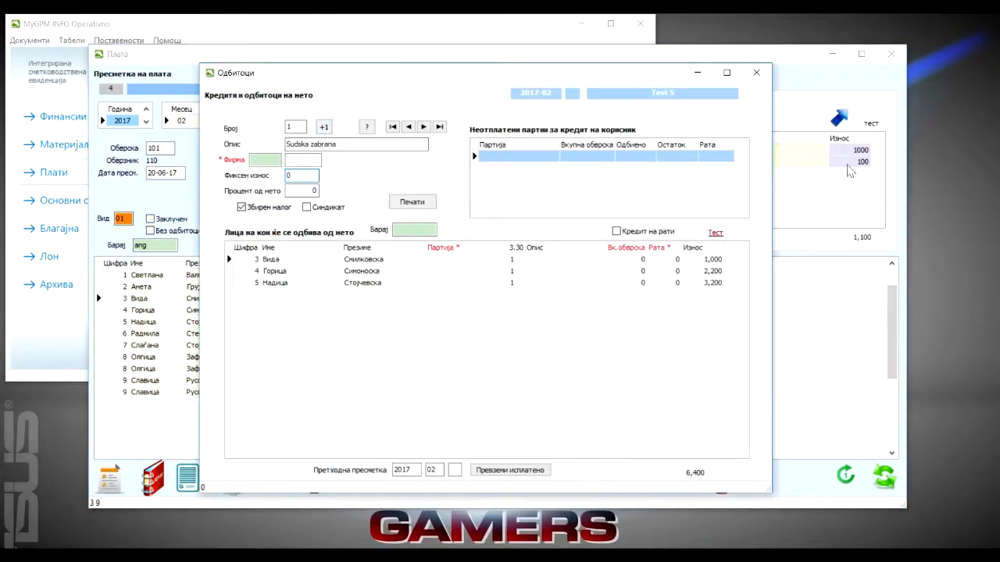
pyautogui.doubleClick(849, 164)
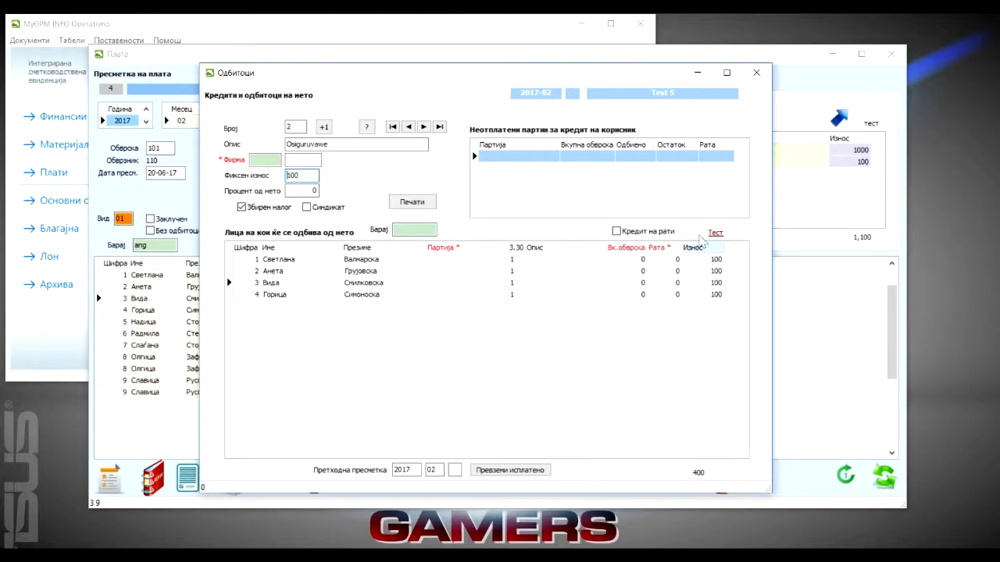
pyautogui.click(756, 74)
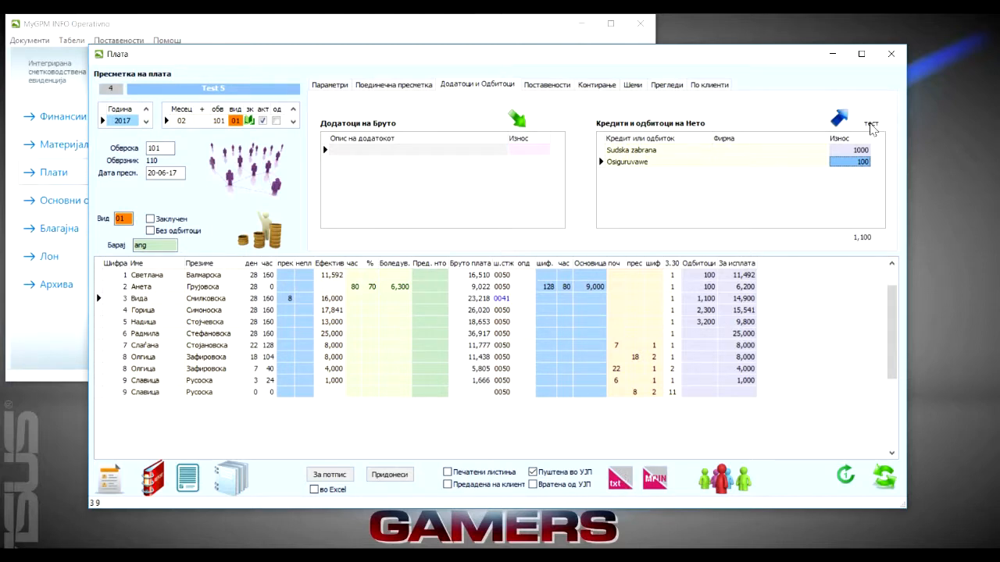
# Test the payroll's net deductions for discrepancies, and review the deduction breakdowns of employees 1, 4 and 5
pyautogui.click(871, 125)
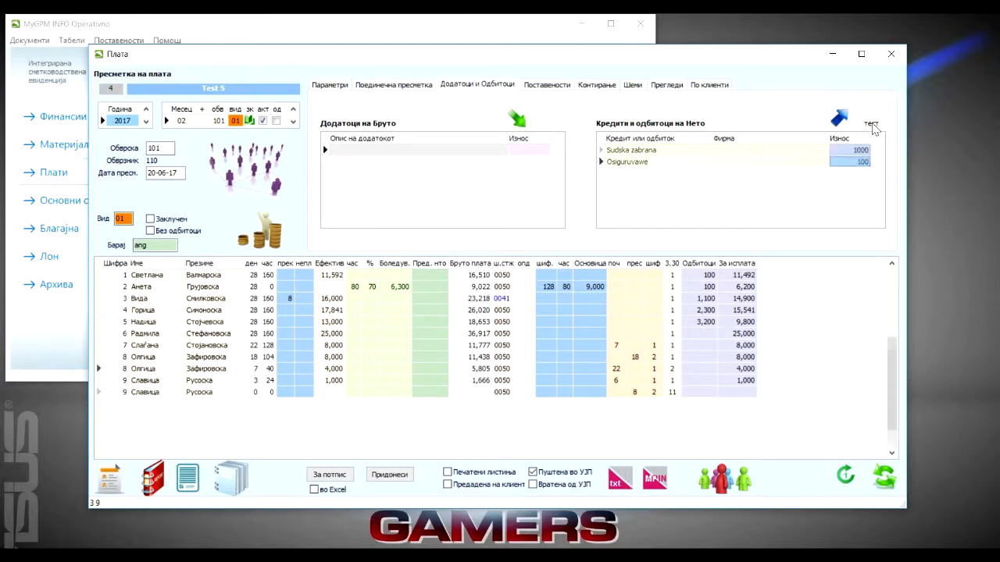
pyautogui.click(703, 278)
pyautogui.click(707, 313)
pyautogui.click(706, 322)
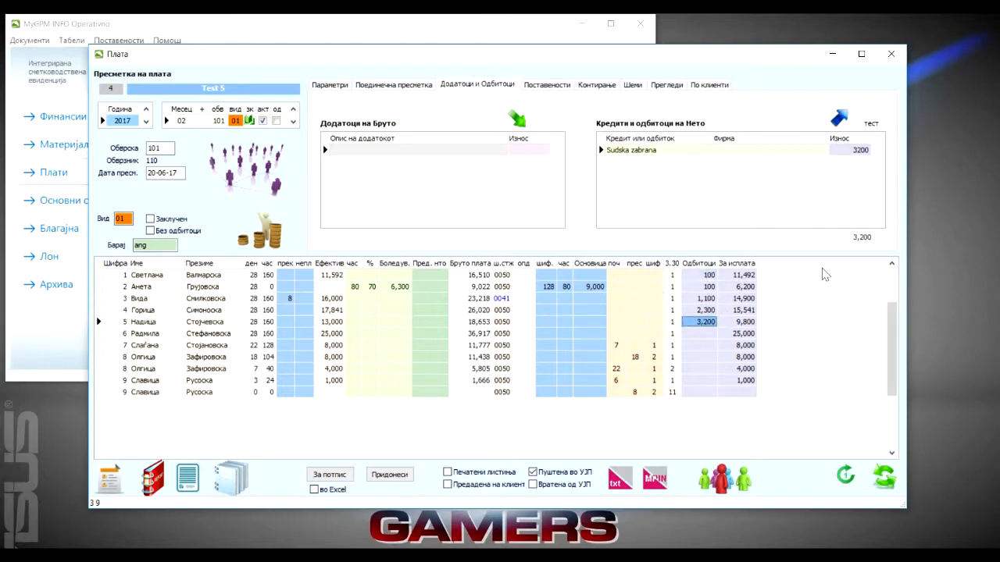
pyautogui.click(705, 310)
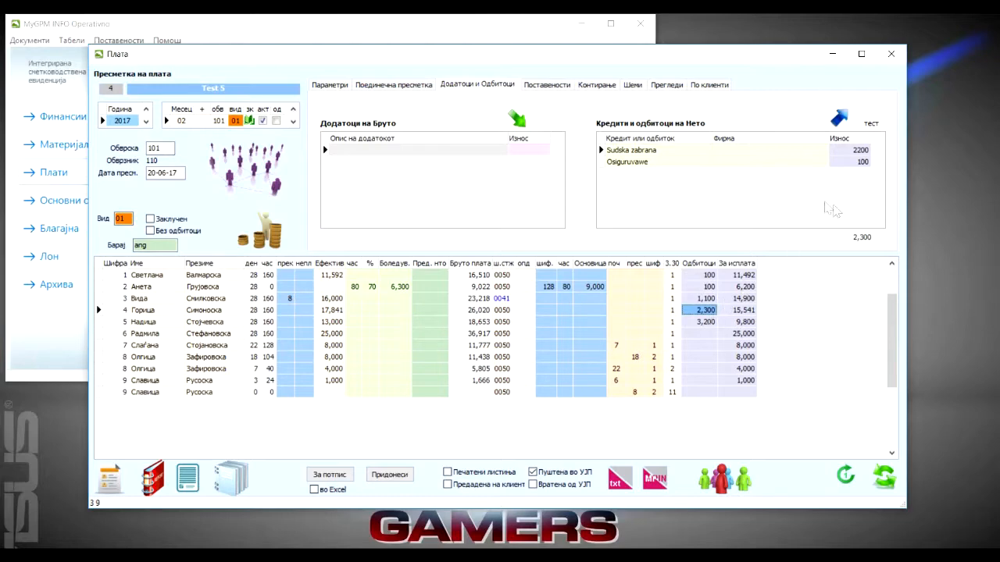
# Set employee 4's amount in the Sudska zabrana deduction to 2,000, and close the deductions form
pyautogui.doubleClick(646, 154)
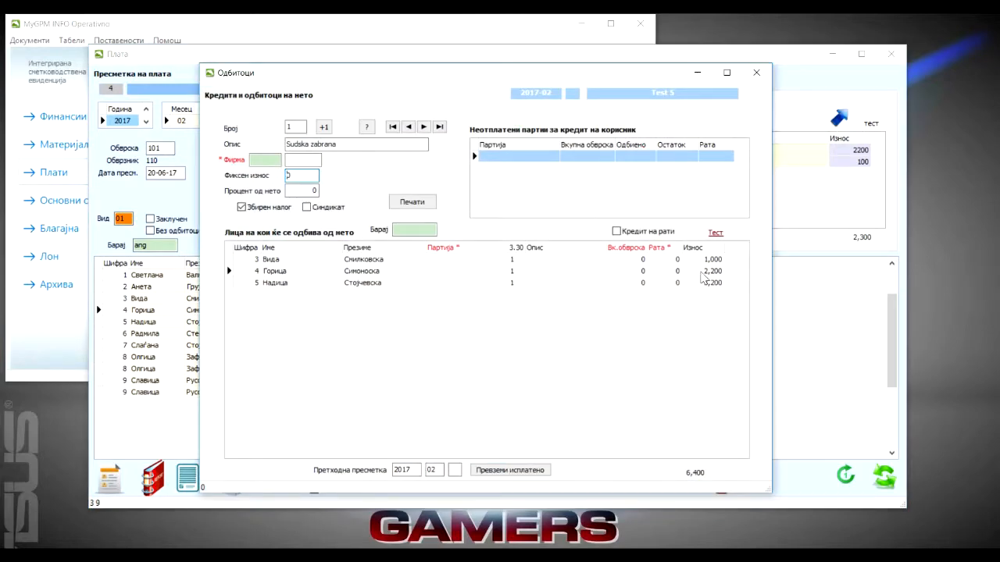
pyautogui.click(705, 273)
pyautogui.write('2')
pyautogui.click(707, 282)
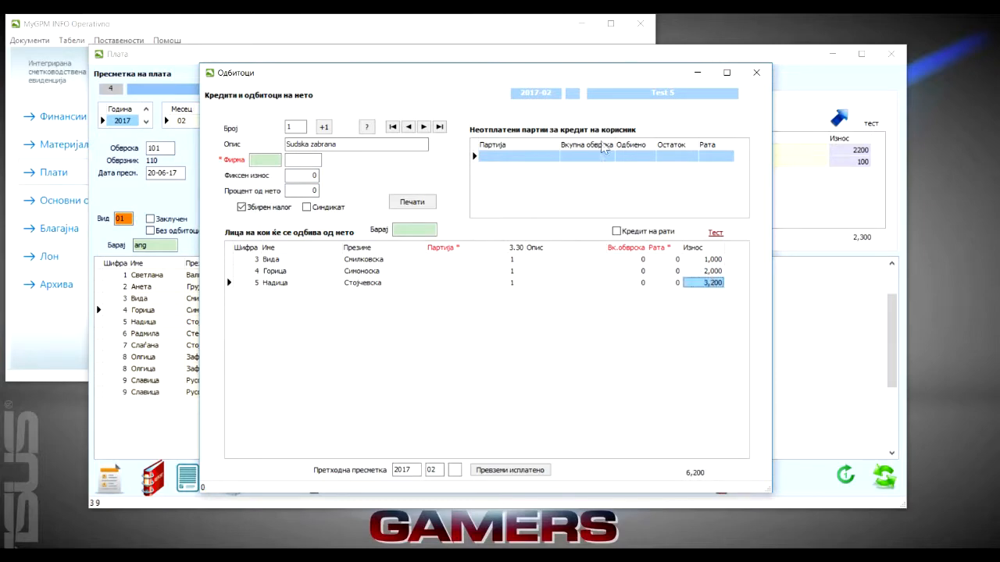
pyautogui.click(756, 73)
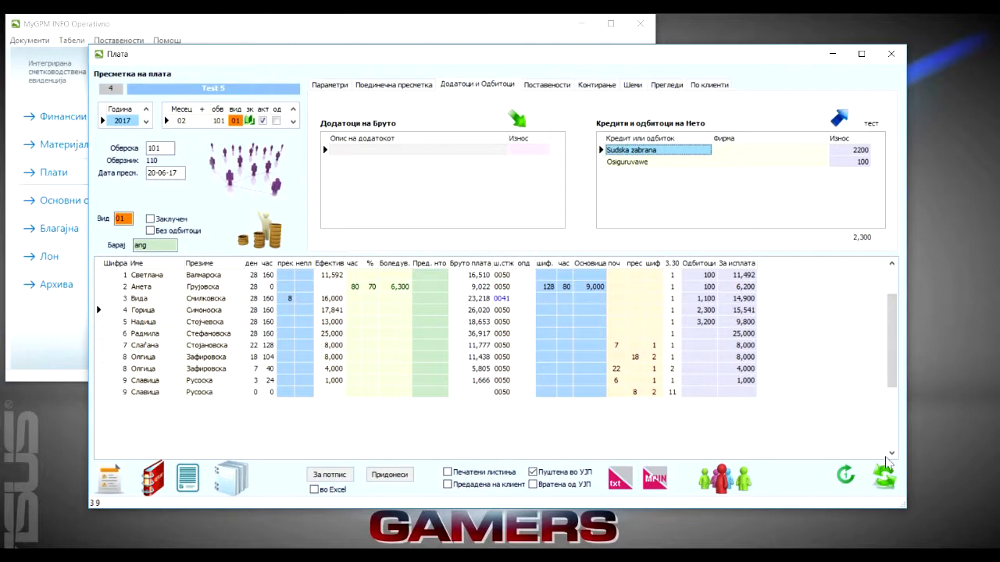
# Test the net deductions, refresh employee 4's payroll row to apply the changed amount, and repeat the test
pyautogui.click(872, 124)
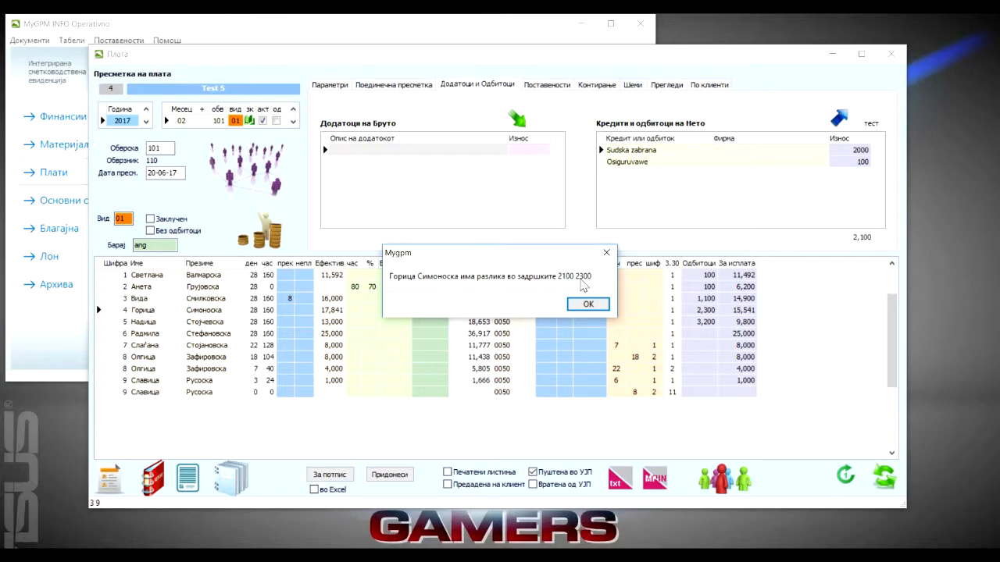
pyautogui.click(588, 304)
pyautogui.click(705, 312)
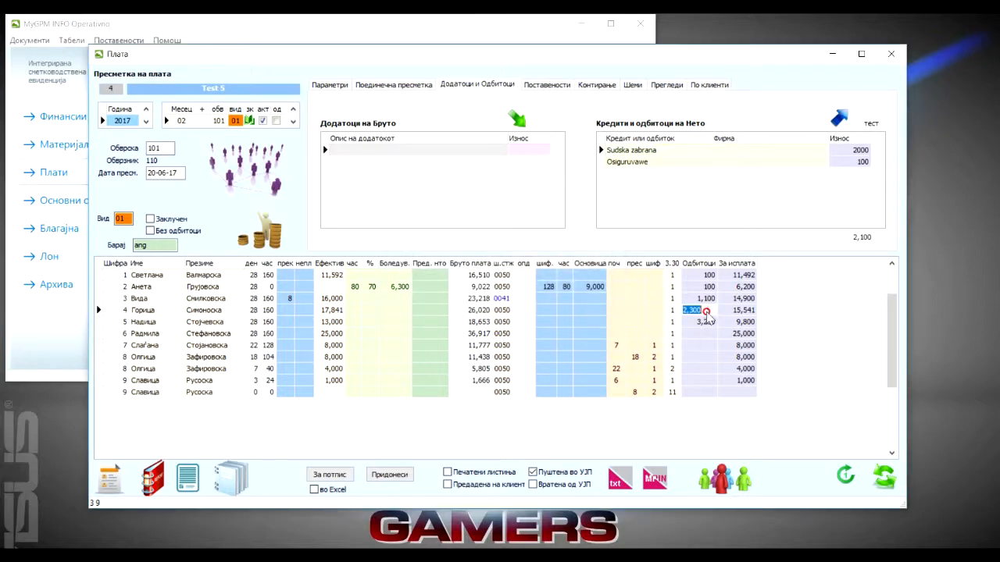
pyautogui.click(846, 475)
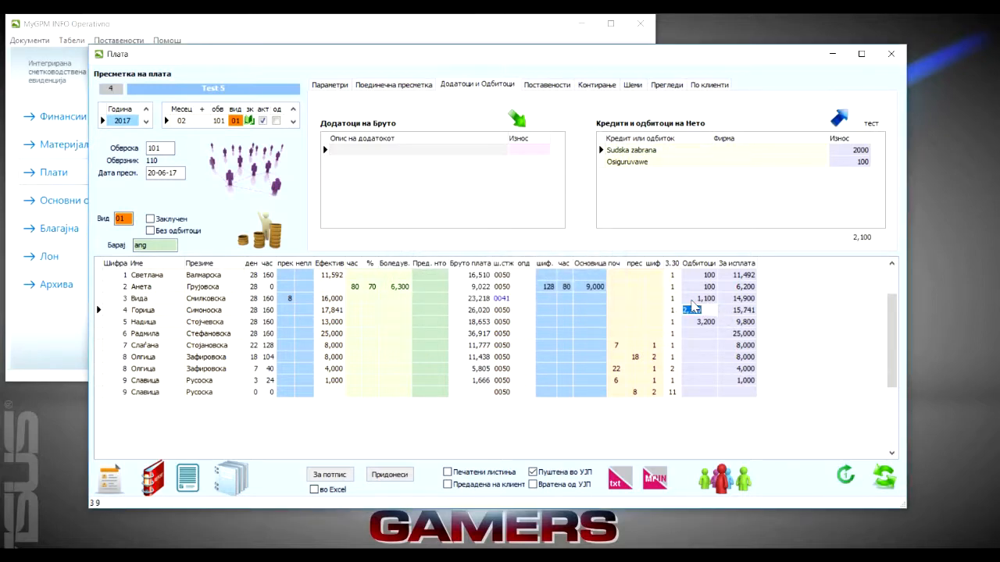
pyautogui.click(875, 125)
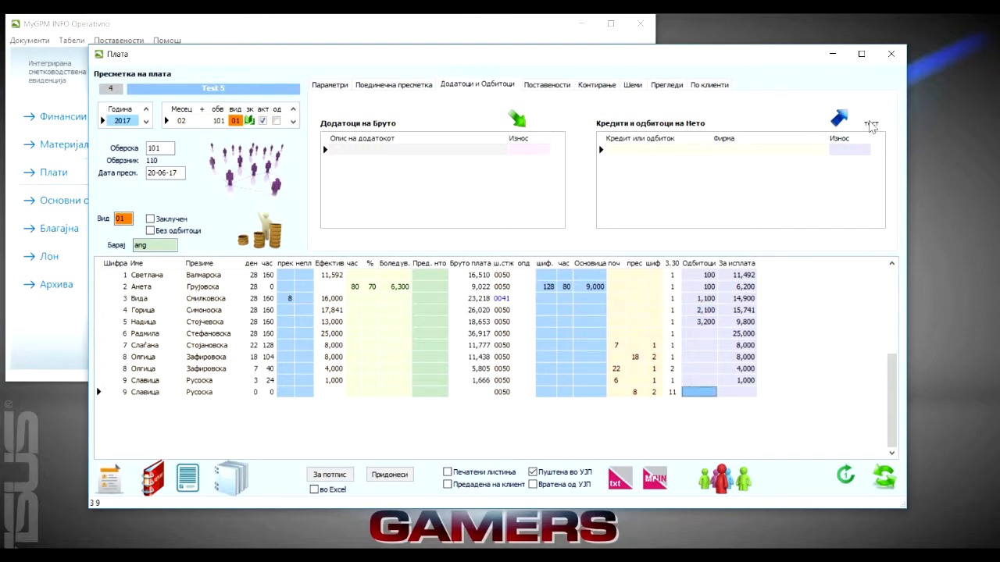
# Add employee 50 to the Osiguruvawe deduction with an amount of 100, and close the deductions form
pyautogui.click(839, 117)
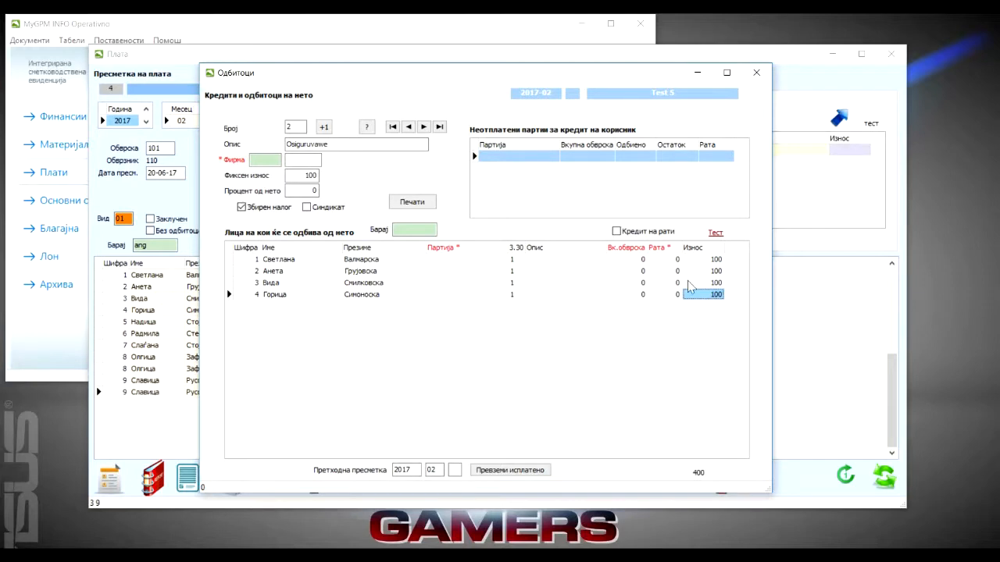
pyautogui.click(243, 295)
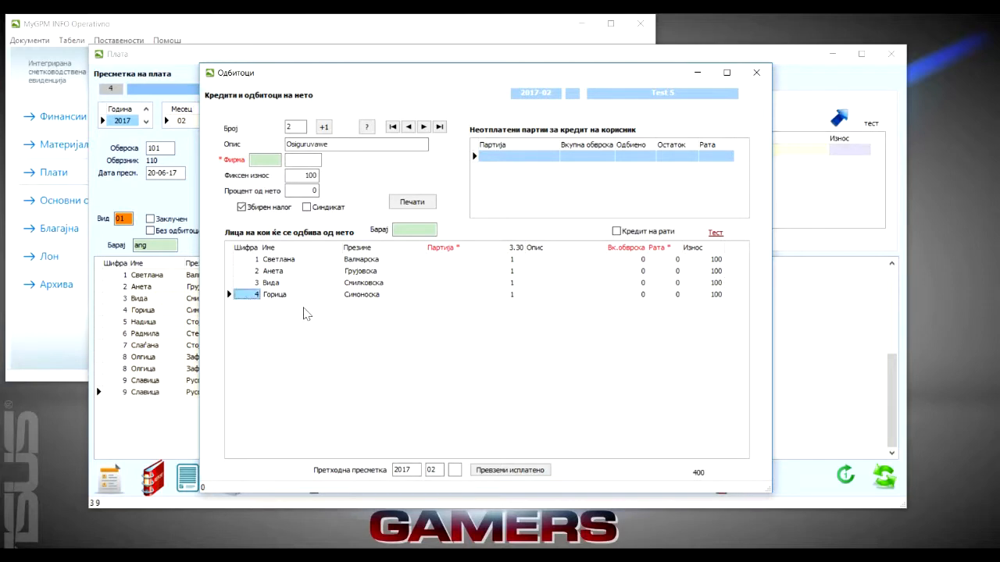
pyautogui.press('Down')
pyautogui.write('50')
pyautogui.click(304, 308)
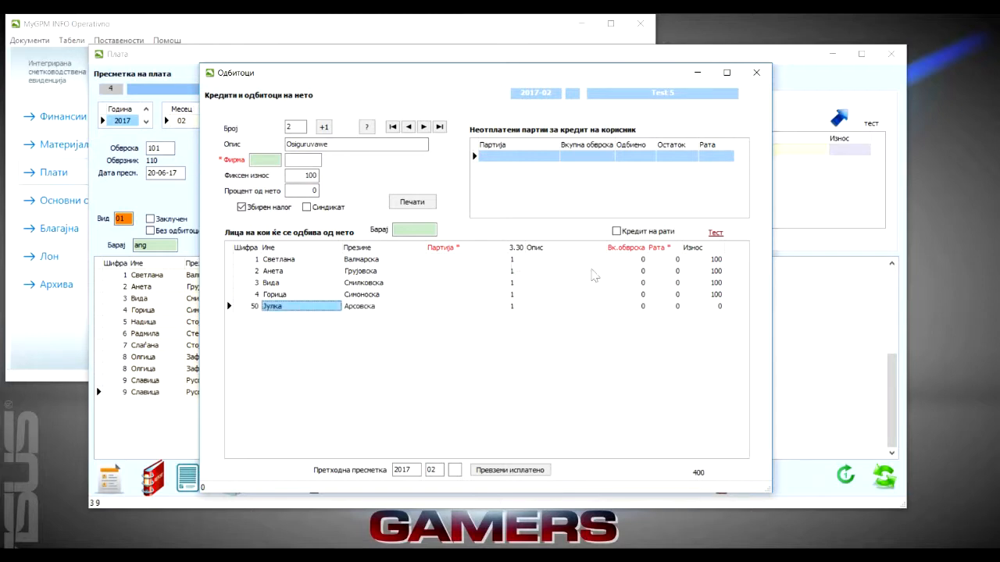
pyautogui.click(701, 307)
pyautogui.write('100')
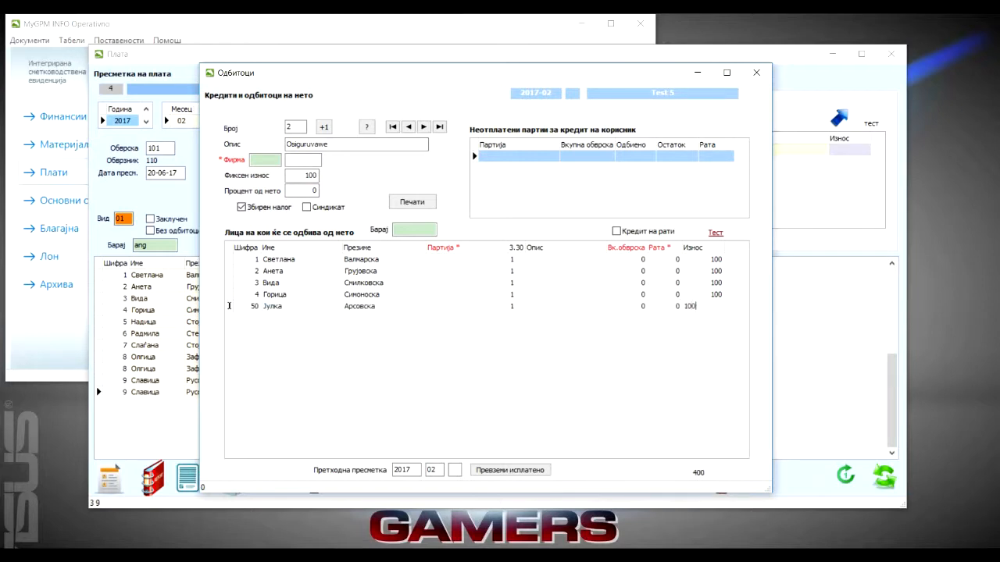
pyautogui.press('Up')
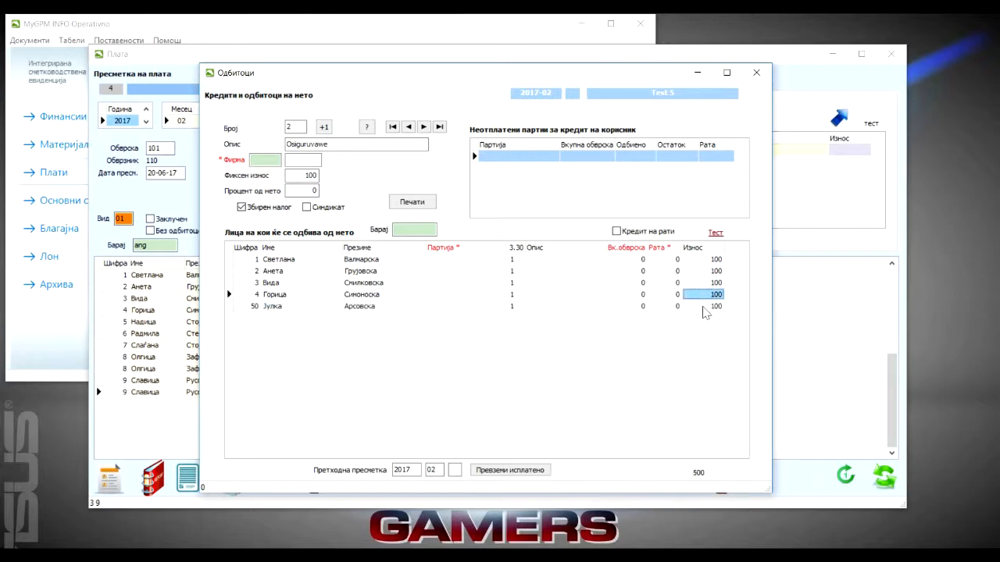
pyautogui.click(755, 74)
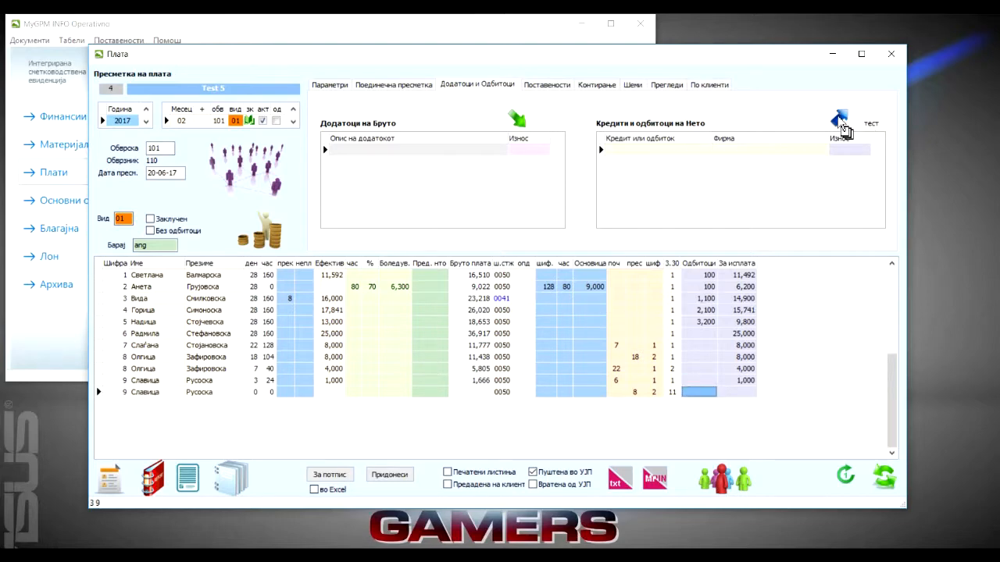
# Test the Osiguruvawe deduction against the payroll, delete employee 50's row, and repeat the test before closing the form
pyautogui.click(840, 120)
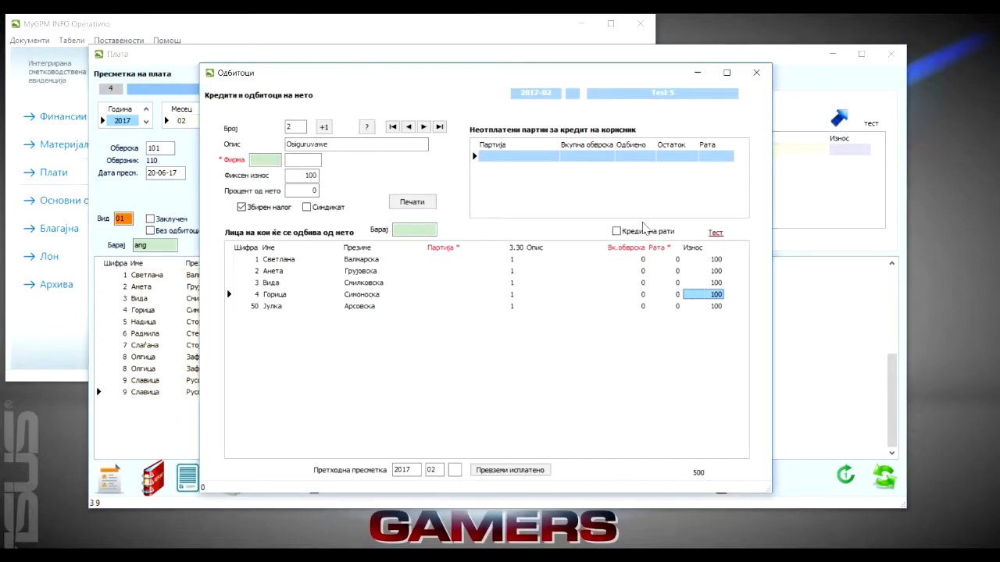
pyautogui.click(715, 233)
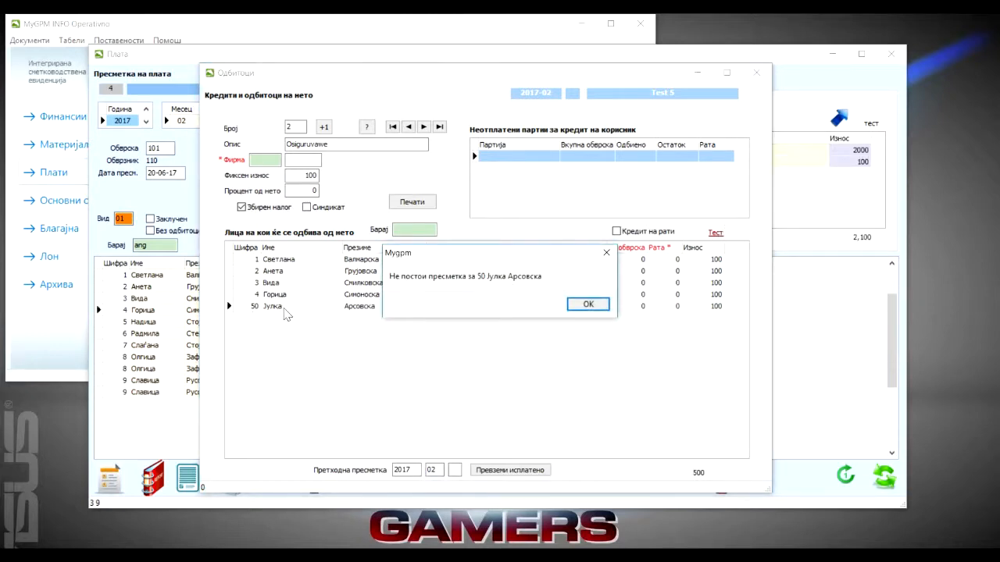
pyautogui.click(588, 303)
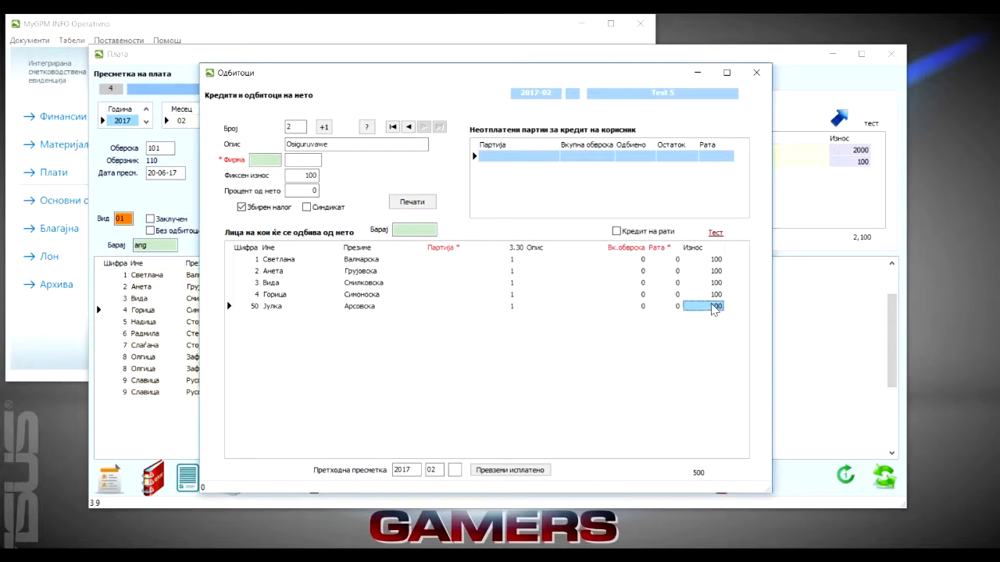
pyautogui.click(315, 306)
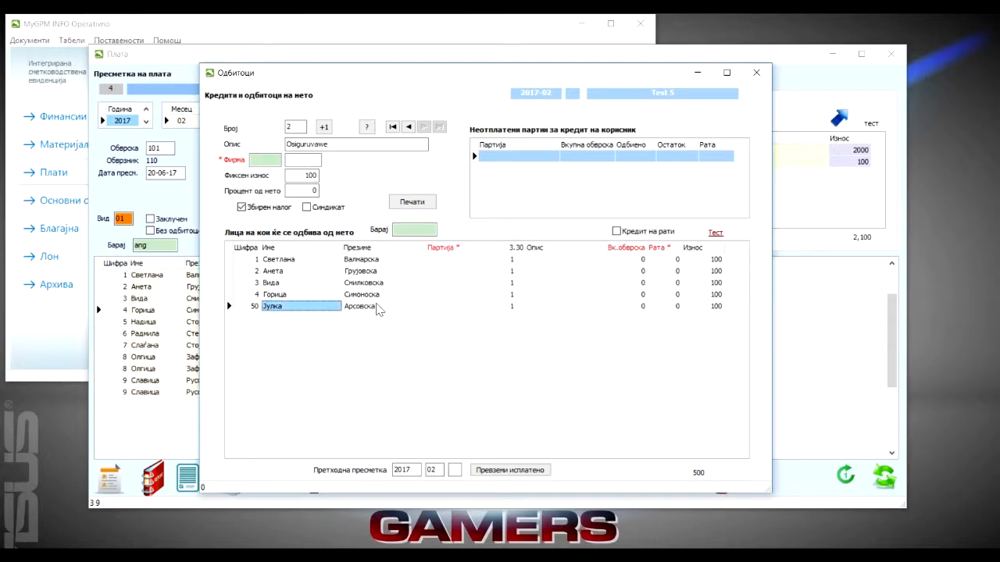
pyautogui.hotkey('ctrl', 'Delete')
pyautogui.press('Return')
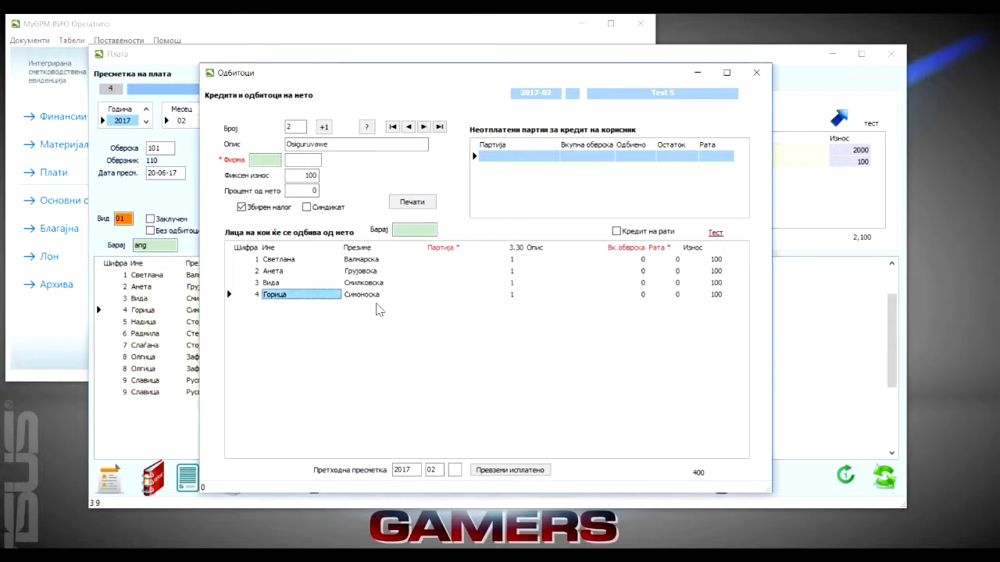
pyautogui.click(712, 233)
pyautogui.click(756, 72)
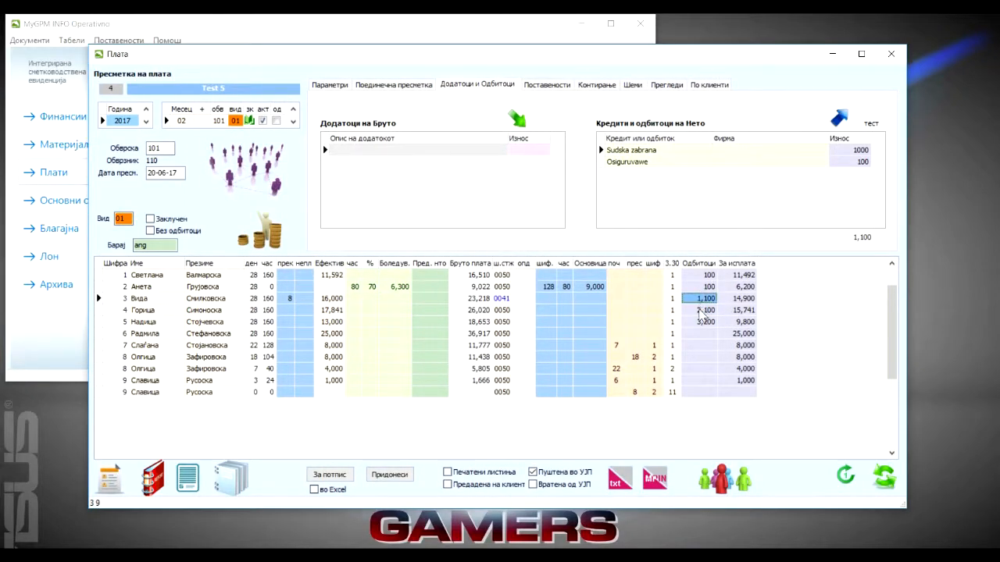
# Preview employee 4's payslip from the individual calculation to check the itemized deductions, and close the preview
pyautogui.click(393, 86)
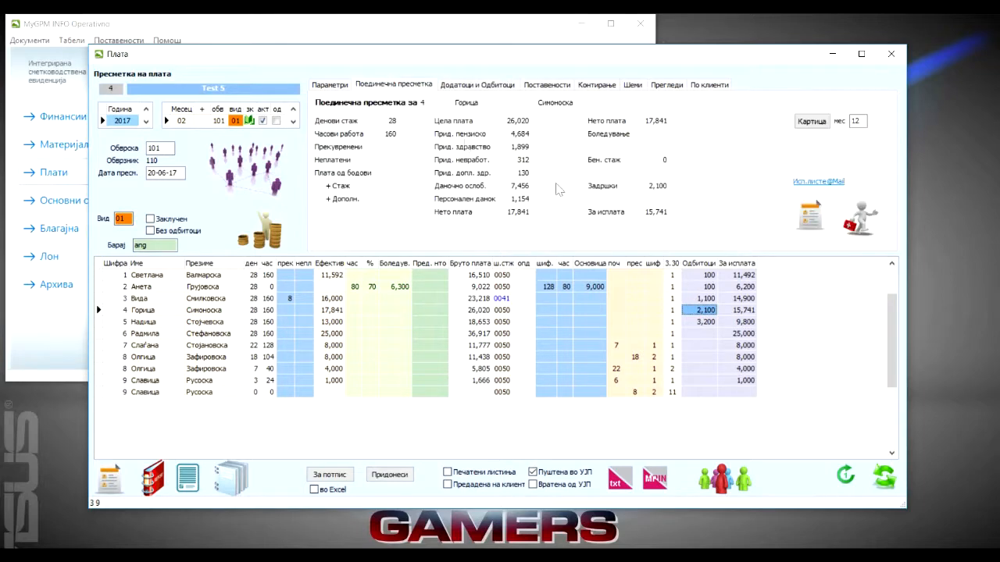
pyautogui.click(813, 219)
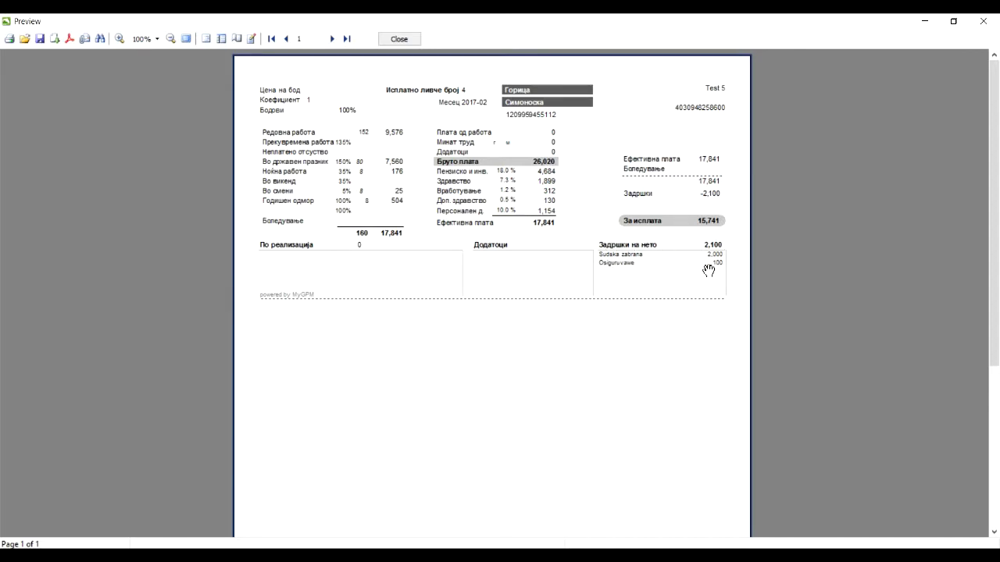
pyautogui.click(404, 39)
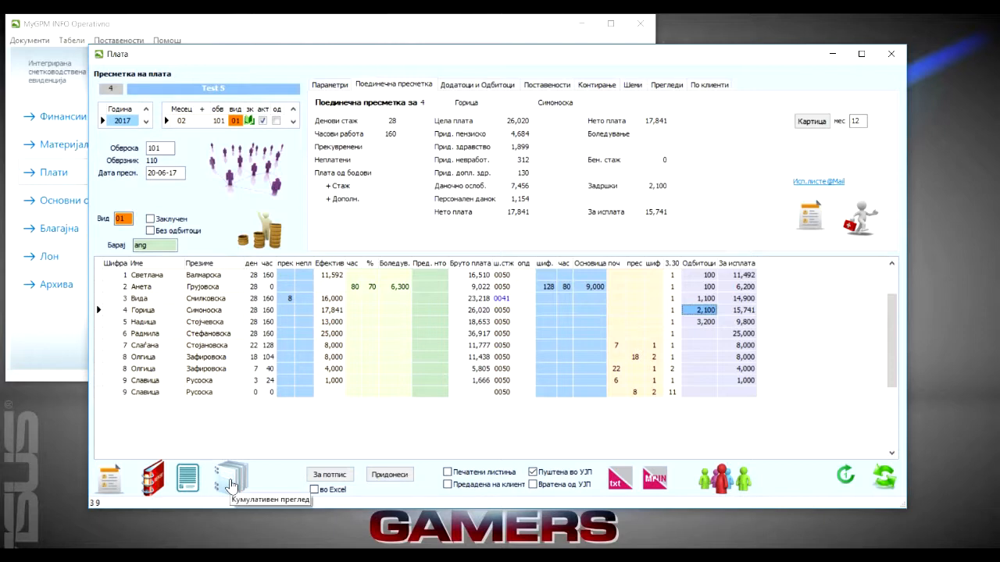
# Preview the cumulative overview of the 2017-02 payroll to check its deductions section, and close the preview
pyautogui.click(155, 483)
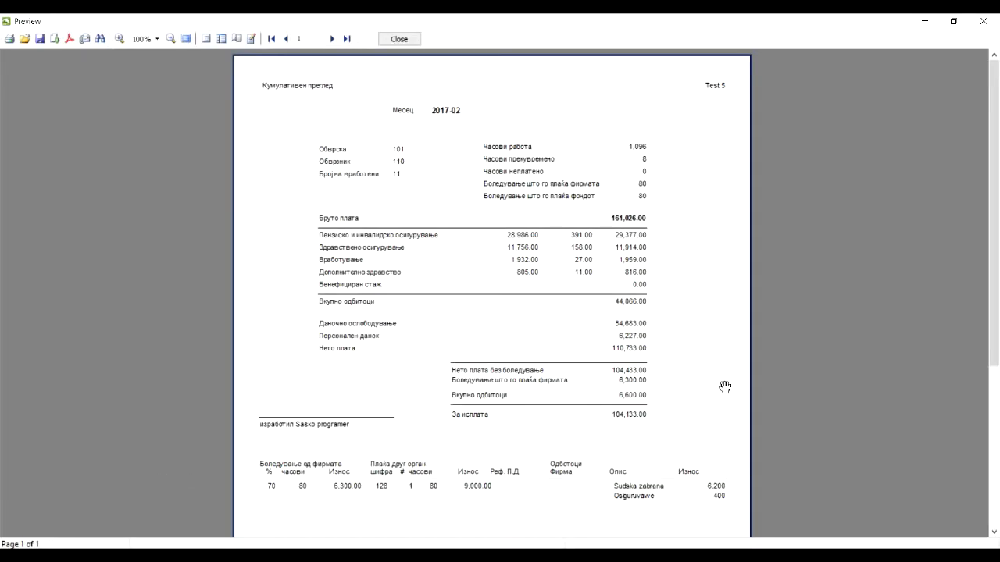
pyautogui.scroll(-3, 726, 389)
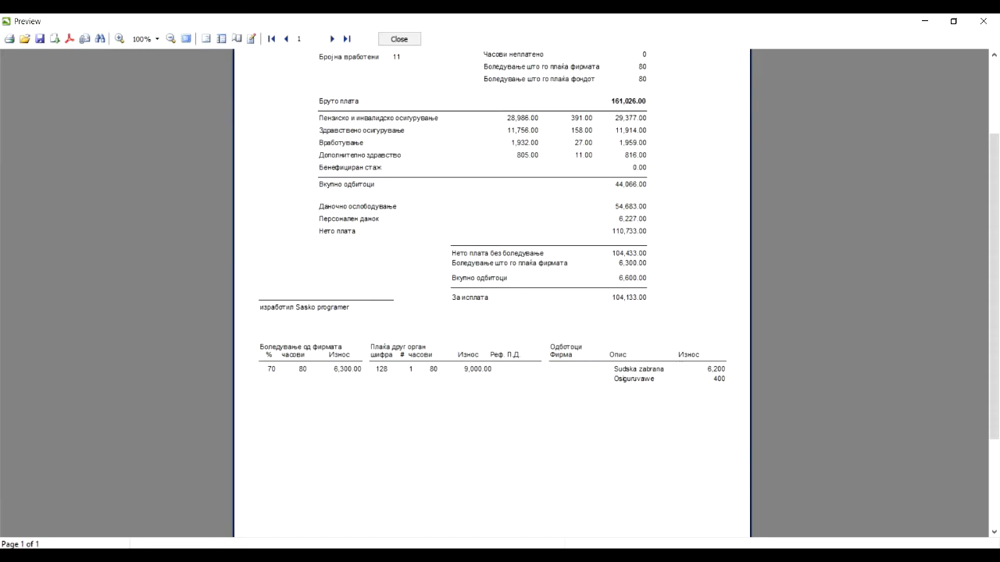
pyautogui.press('Escape')
# Open the Sudska zabrana deduction, preview its printable list of employees and amounts, and close the preview
pyautogui.click(842, 124)
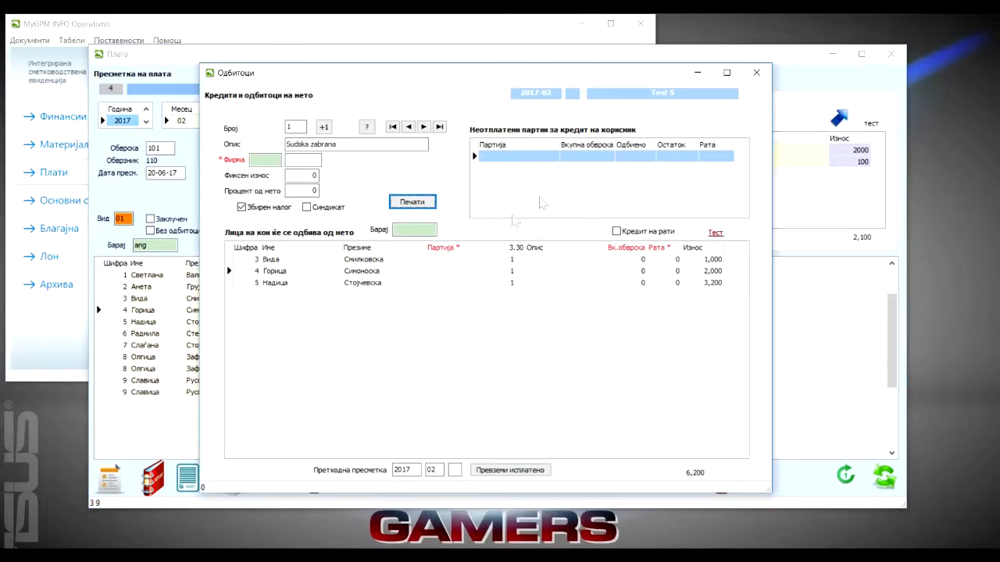
pyautogui.click(412, 203)
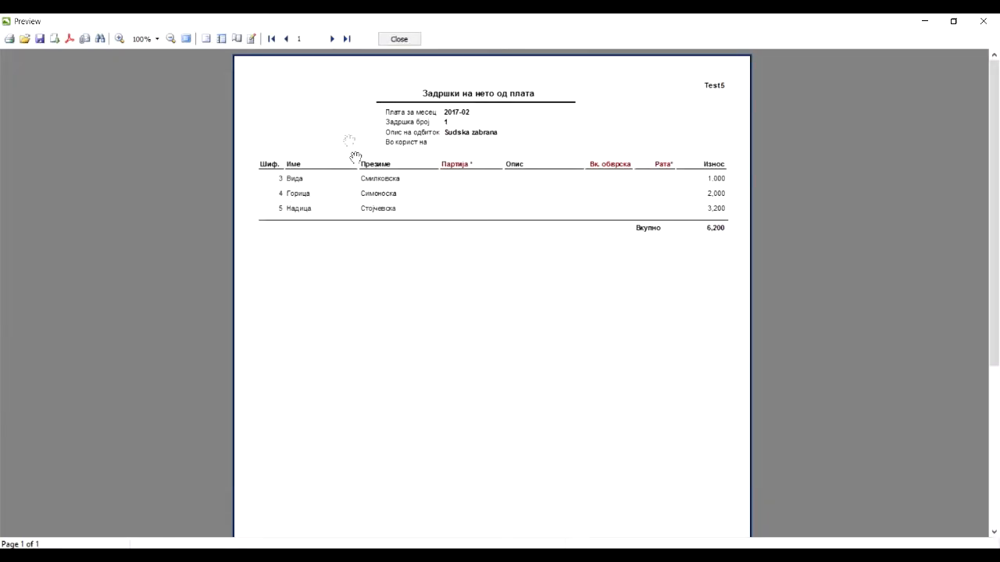
pyautogui.click(398, 39)
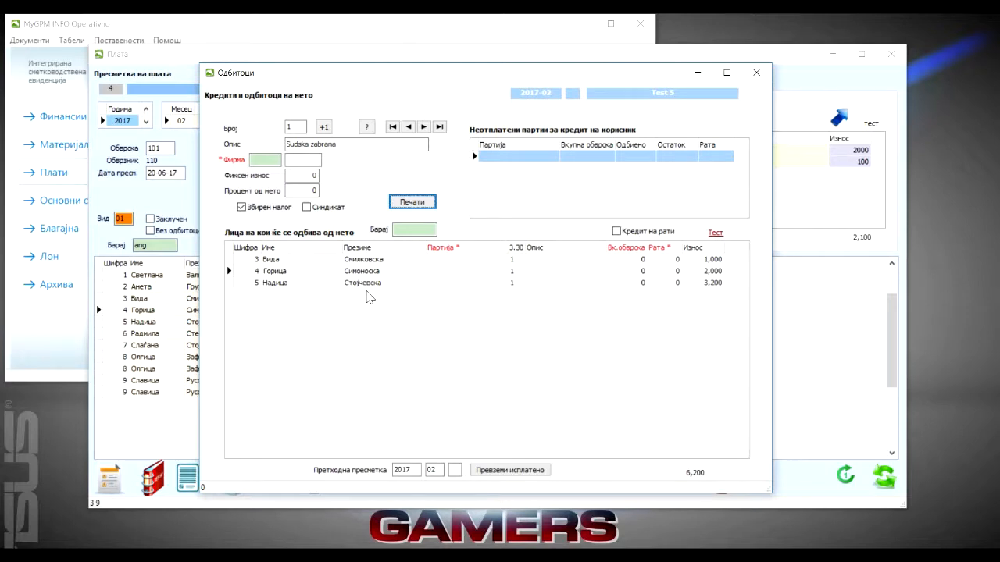
pyautogui.click(334, 143)
pyautogui.click(264, 160)
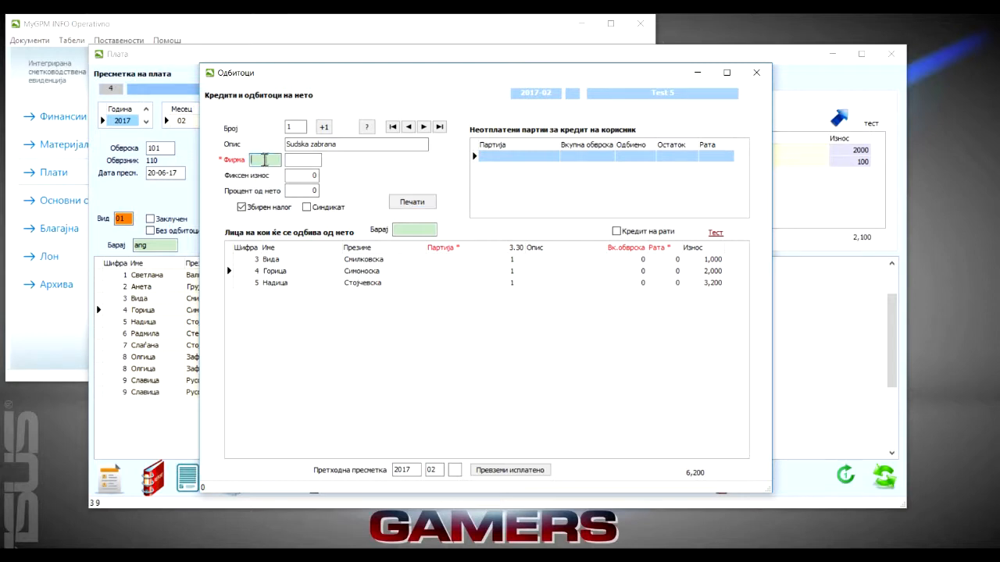
pyautogui.press('Return')
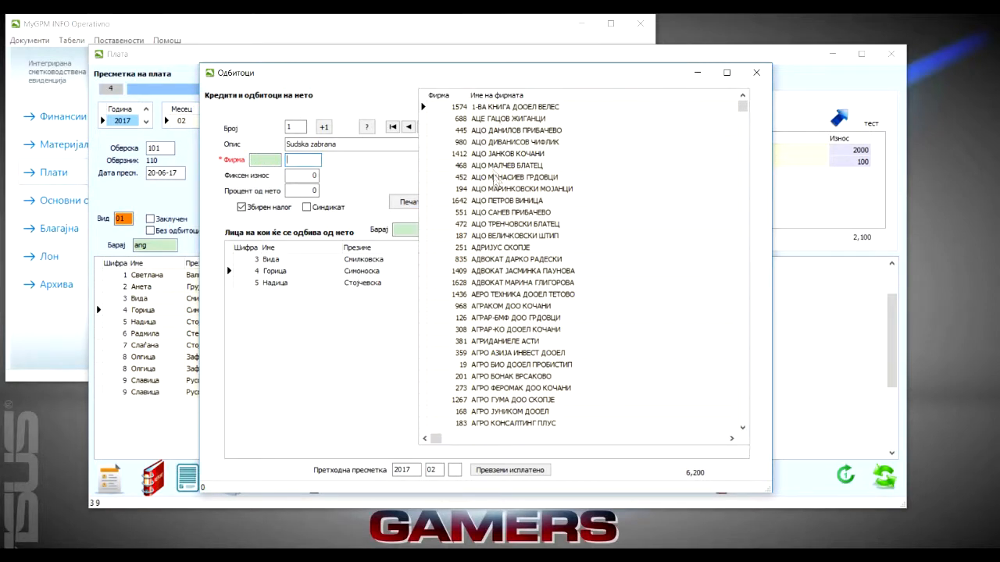
pyautogui.click(342, 145)
# Look up firms containing "izv" and assign the first ИЗВРШИТЕЛ entry as the firm for the Sudska zabrana deduction
pyautogui.click(264, 160)
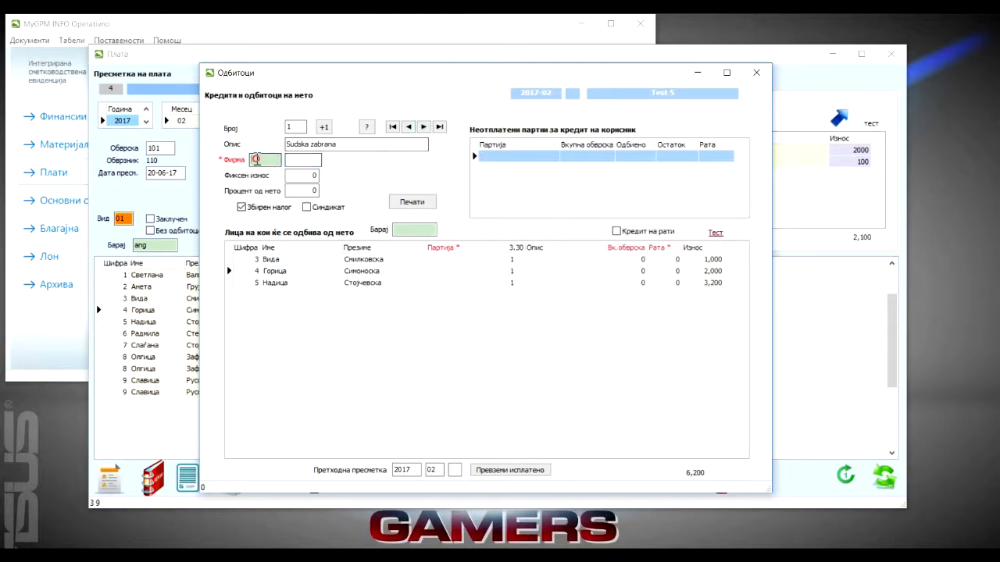
pyautogui.write('izv')
pyautogui.press('Return')
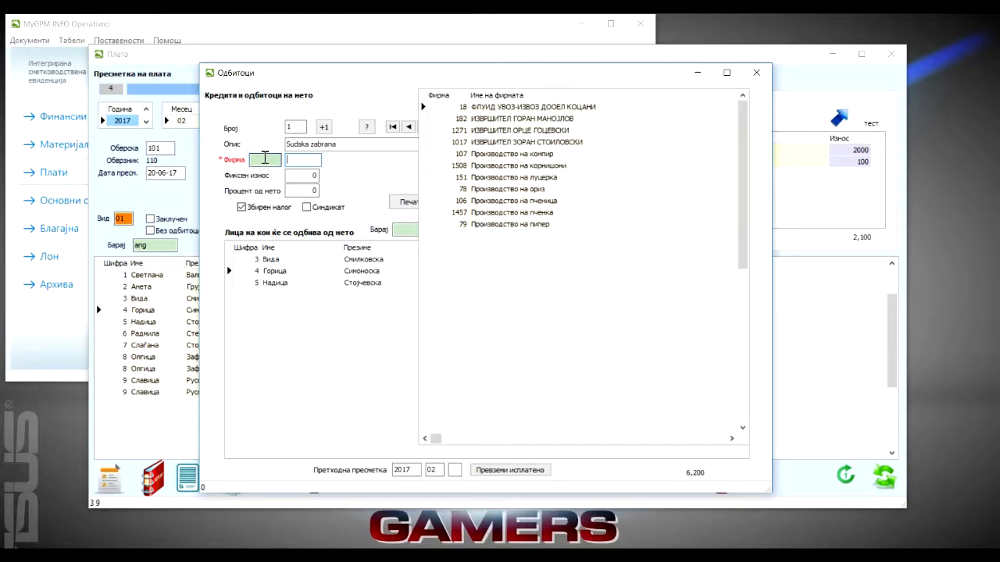
pyautogui.doubleClick(507, 119)
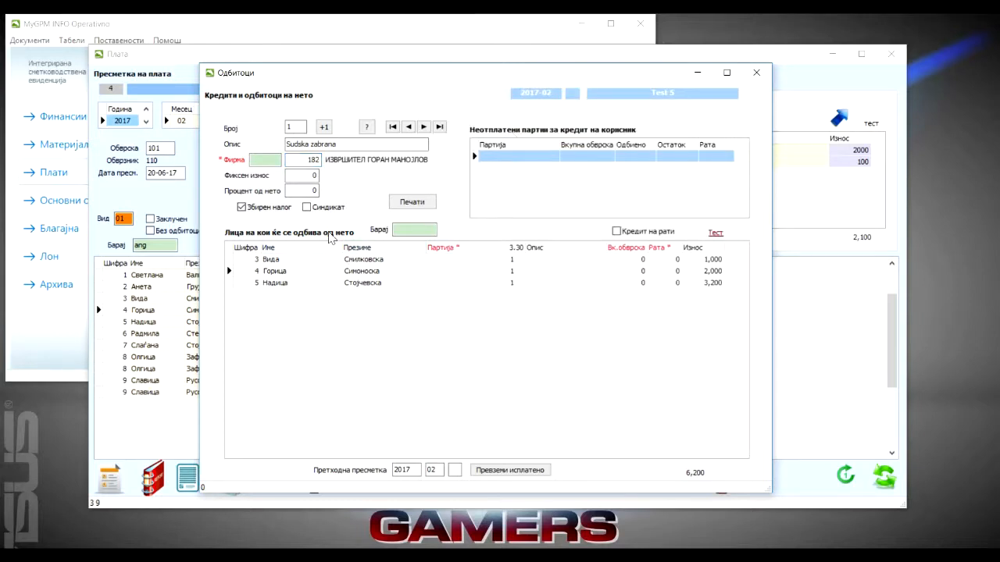
# Enter the loan account number for employee 3 in the deduction, with a total obligation of 50000 and an installment of 1000
pyautogui.click(459, 259)
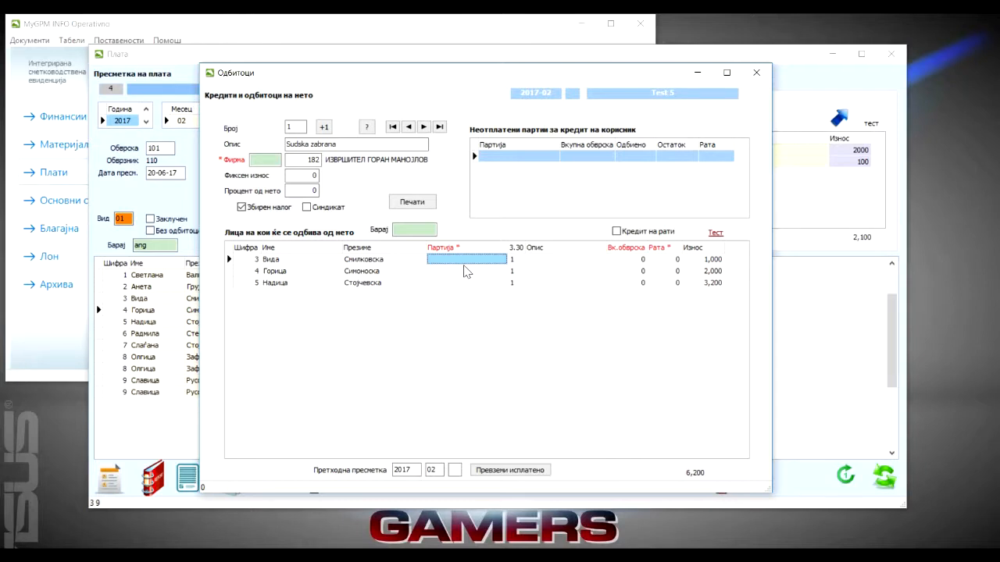
pyautogui.write('12')
pyautogui.press('Tab')
pyautogui.press('Tab')
pyautogui.press('Tab')
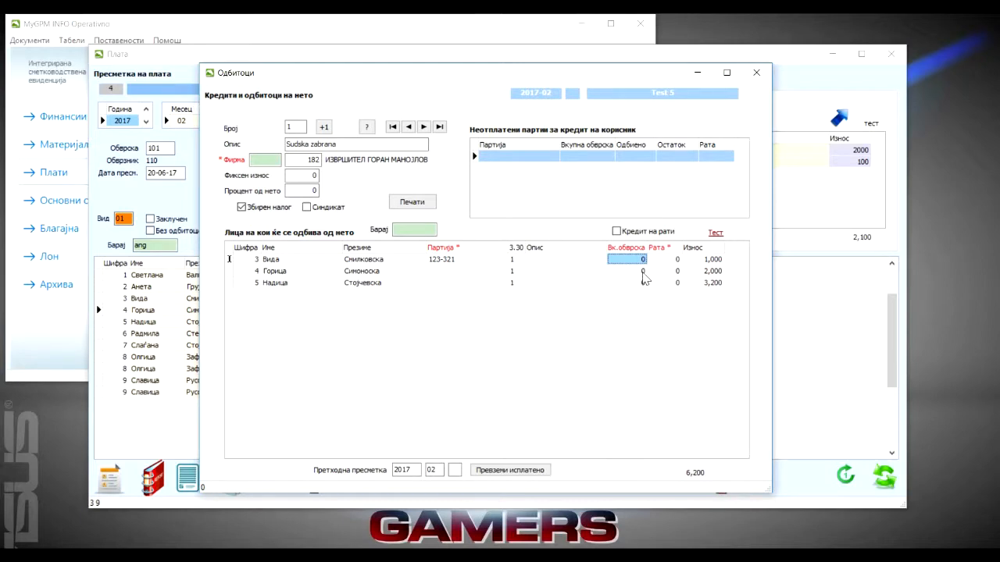
pyautogui.write('50000')
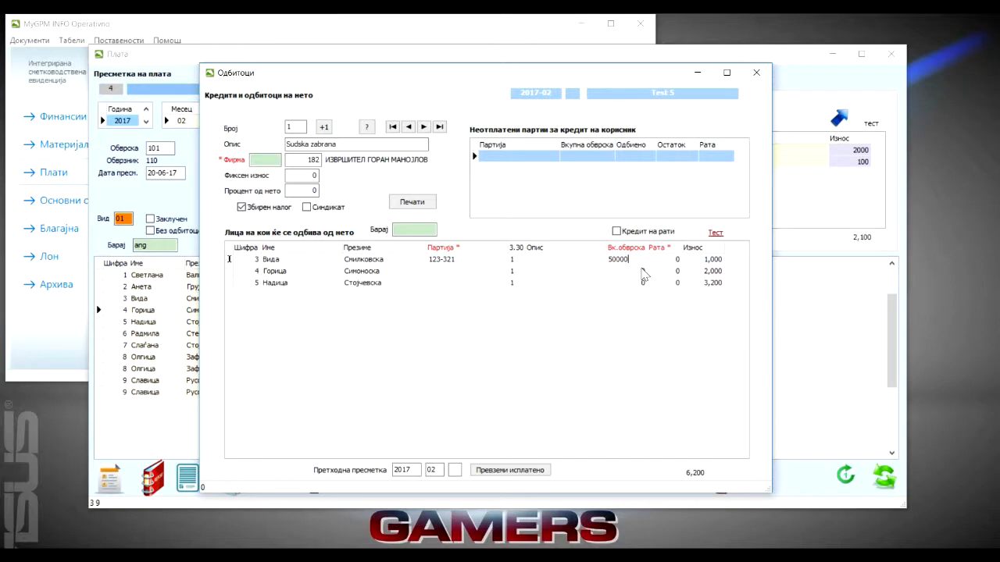
pyautogui.press('Tab')
pyautogui.write('10')
pyautogui.press('Tab')
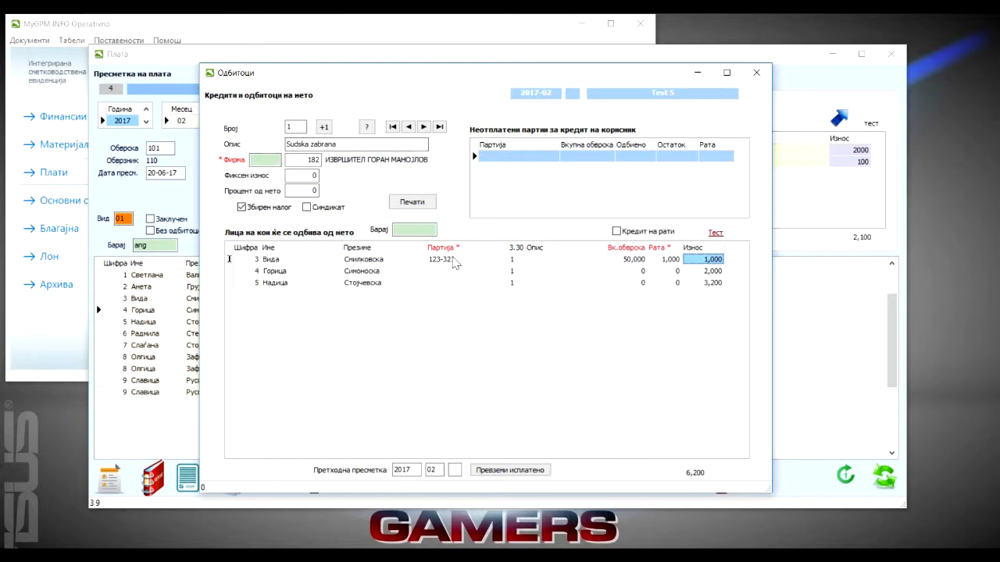
# Review the account, description, total obligation, installment and amount fields in employee 3's row, along with the Кредит на рати option
pyautogui.click(481, 259)
pyautogui.click(533, 259)
pyautogui.click(673, 259)
pyautogui.click(707, 260)
pyautogui.click(638, 260)
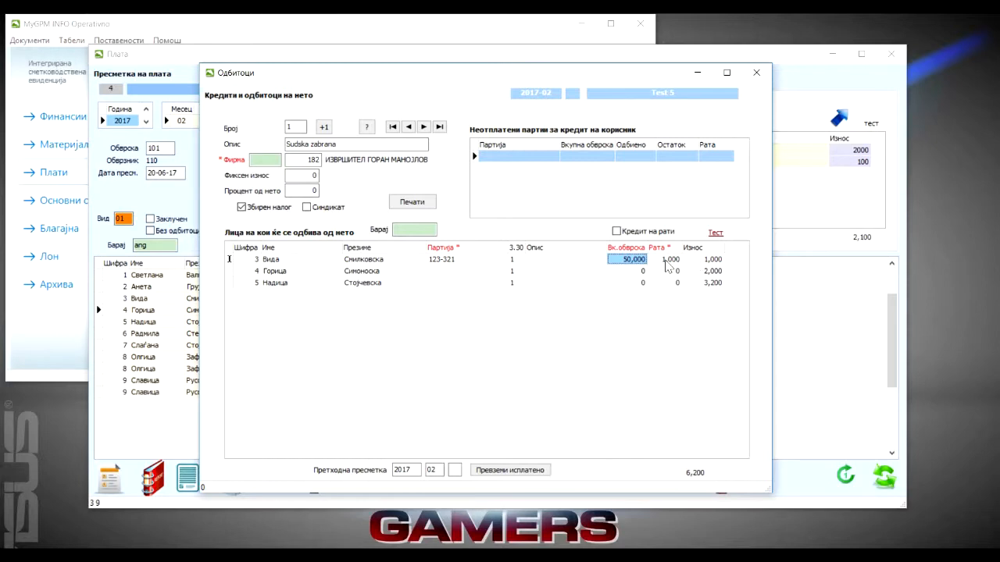
pyautogui.click(617, 232)
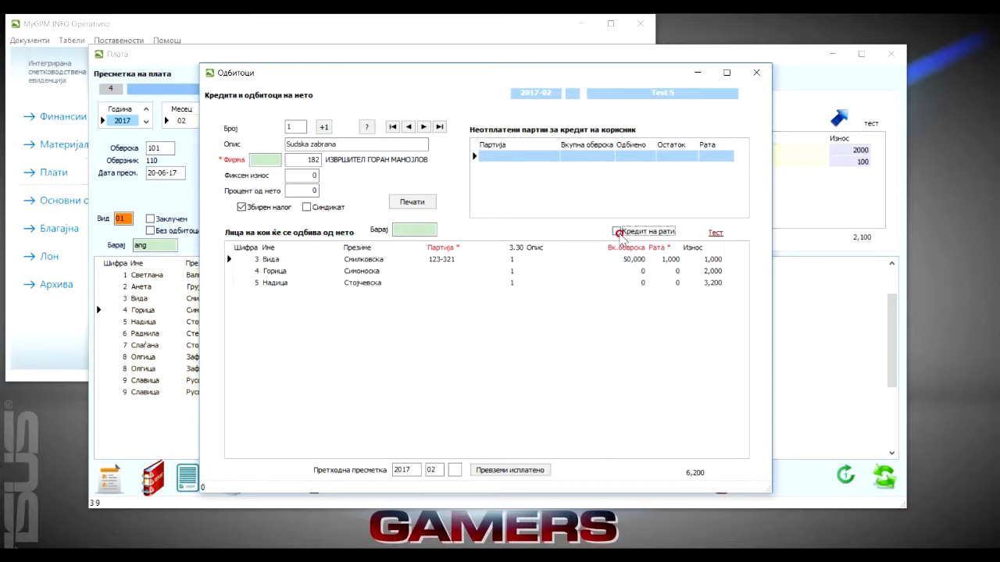
pyautogui.click(619, 234)
pyautogui.click(637, 262)
pyautogui.click(667, 261)
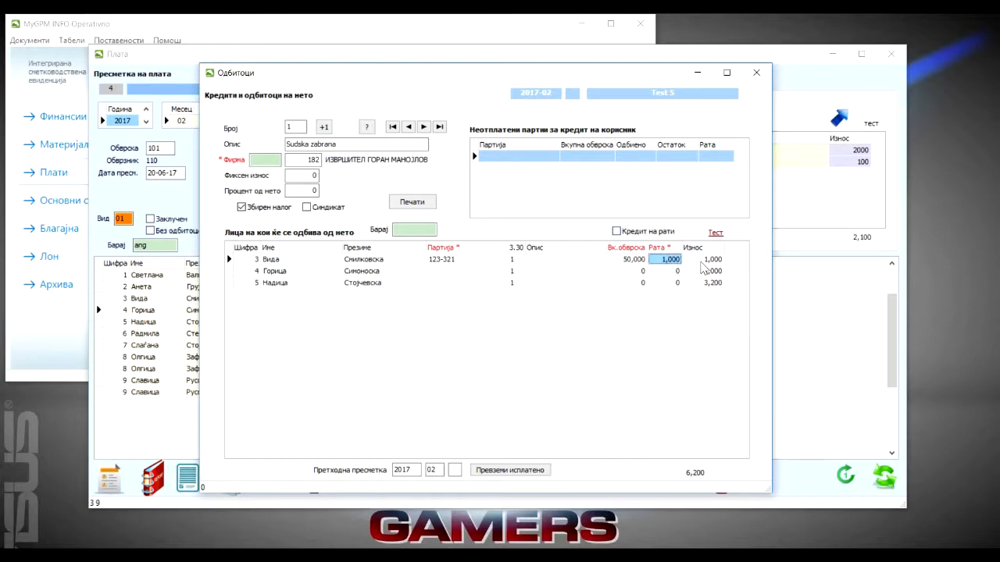
pyautogui.click(703, 262)
pyautogui.click(629, 263)
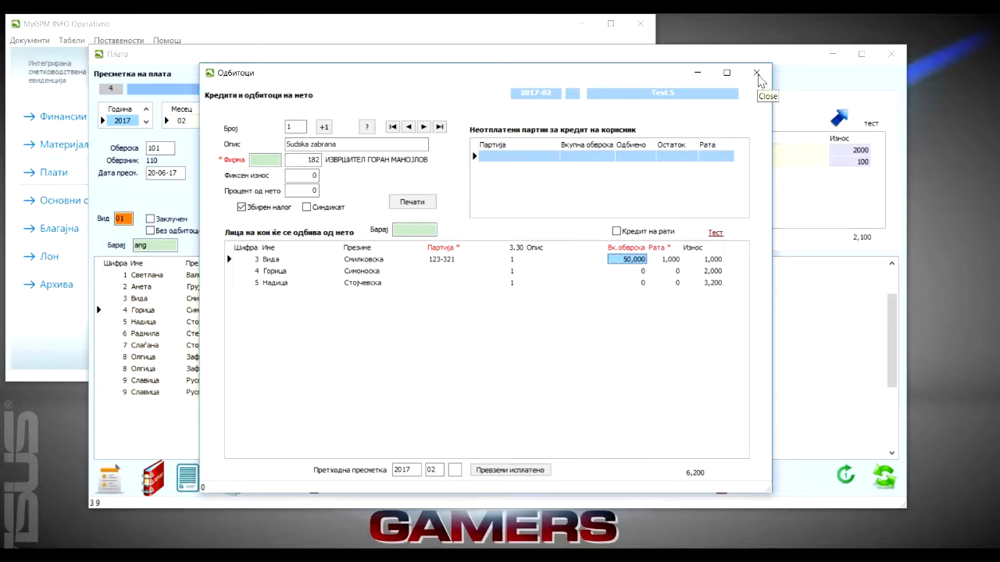
# Close the Sudska zabrana deduction form and recalculate the 2017-02 payroll
pyautogui.click(756, 74)
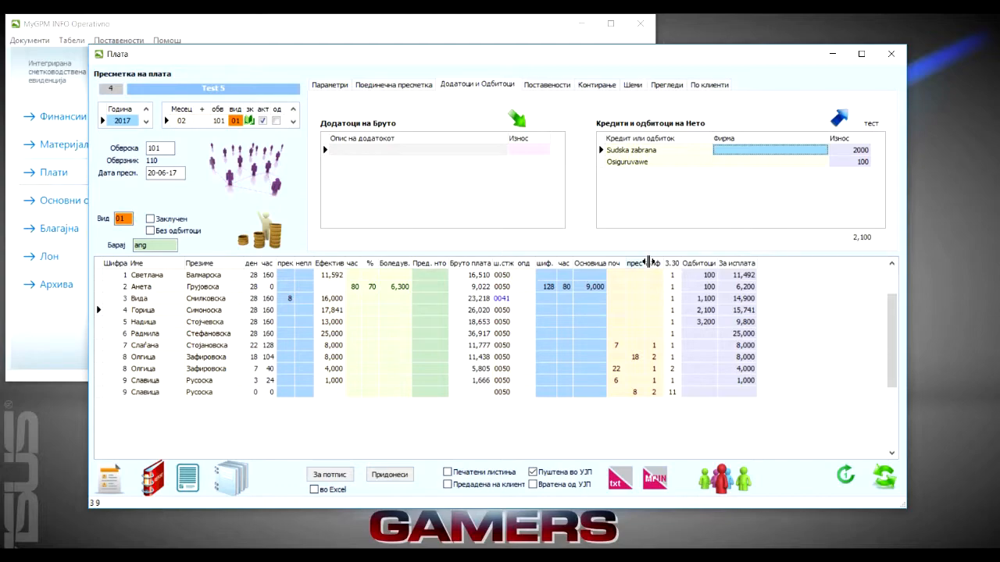
pyautogui.click(896, 482)
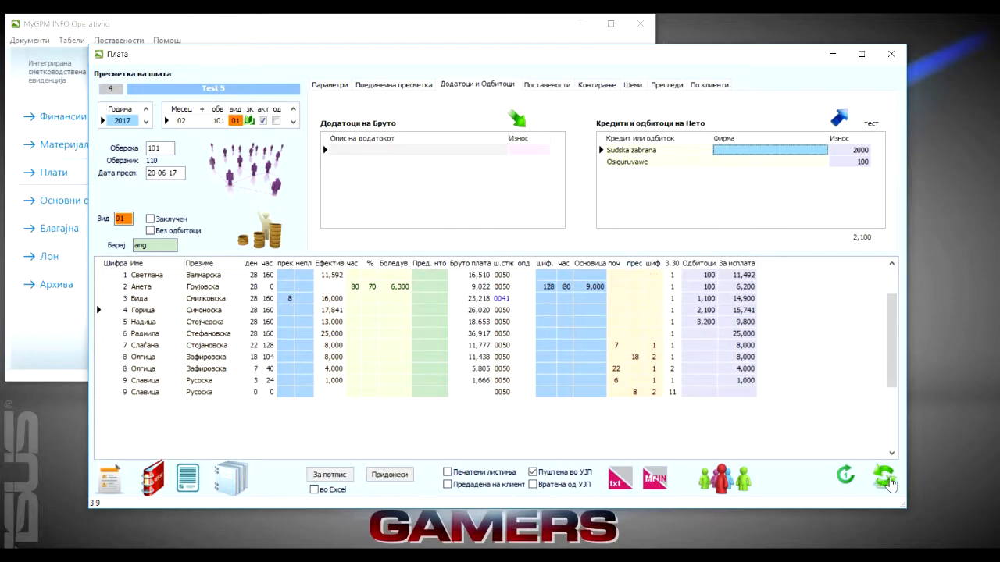